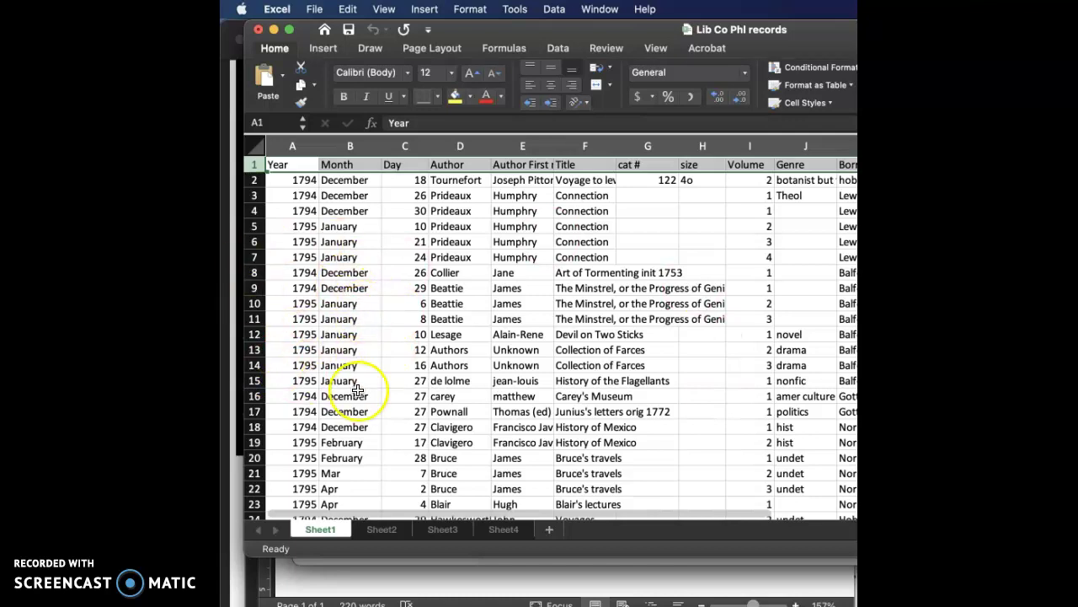
# - Look over the records data on Sheet1 and check that Sheet2–Sheet4 are empty
pyautogui.scroll(-15, 350, 385)
pyautogui.scroll(-20, 357, 390)
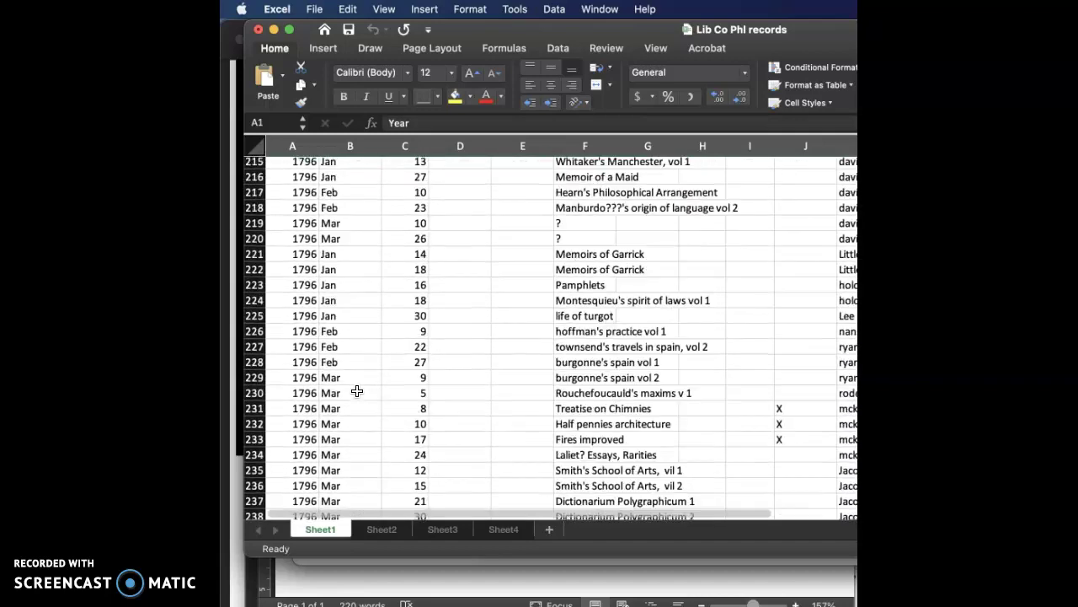
pyautogui.scroll(20, 357, 391)
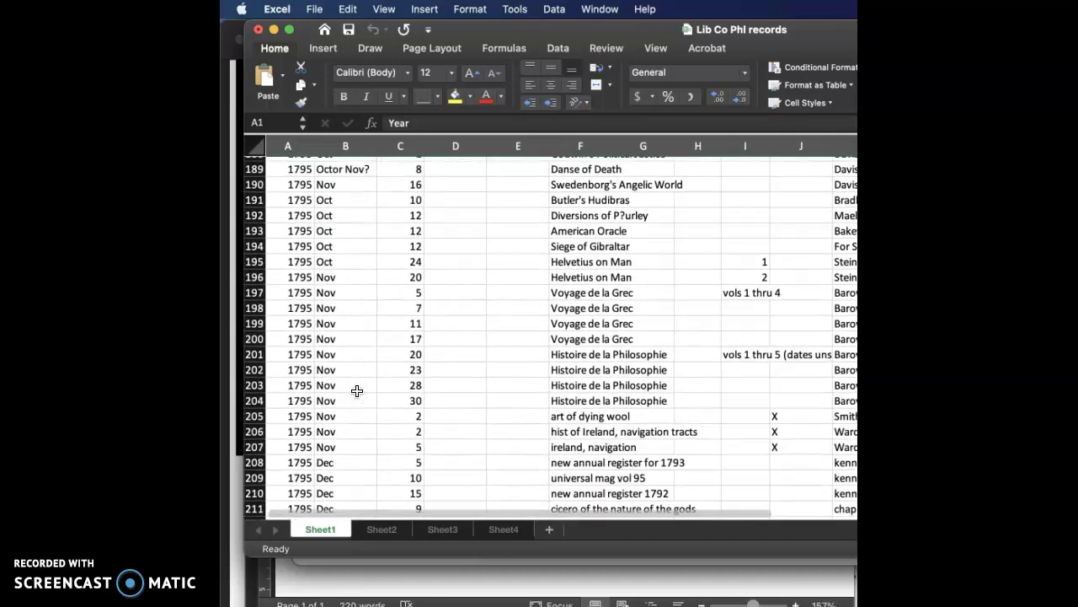
pyautogui.hscroll(5, 739, 362)
pyautogui.hscroll(20, 739, 362)
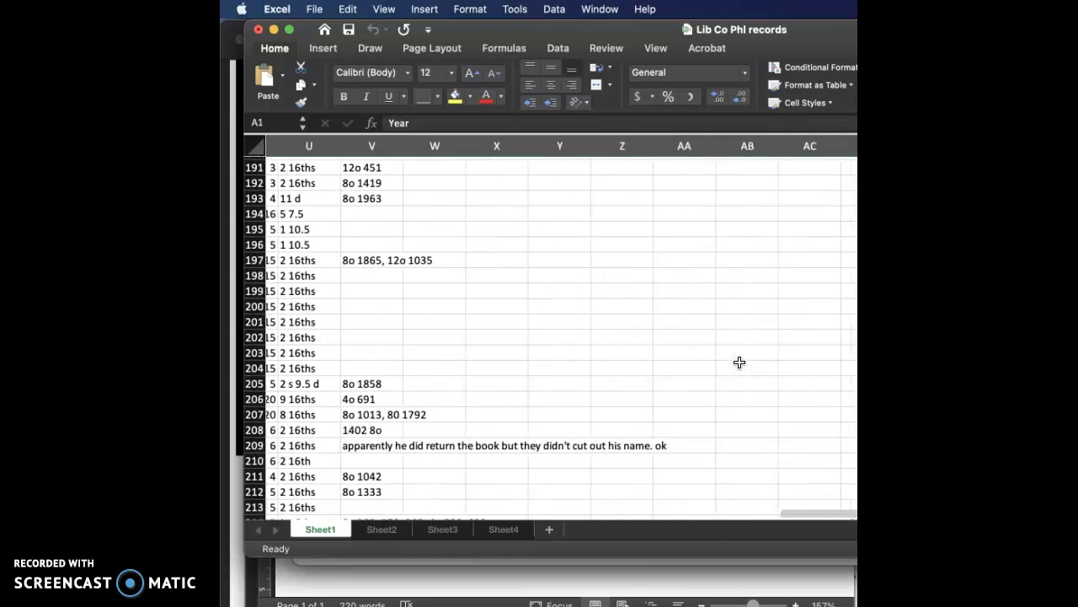
pyautogui.hscroll(9, 739, 362)
pyautogui.hscroll(-20, 739, 362)
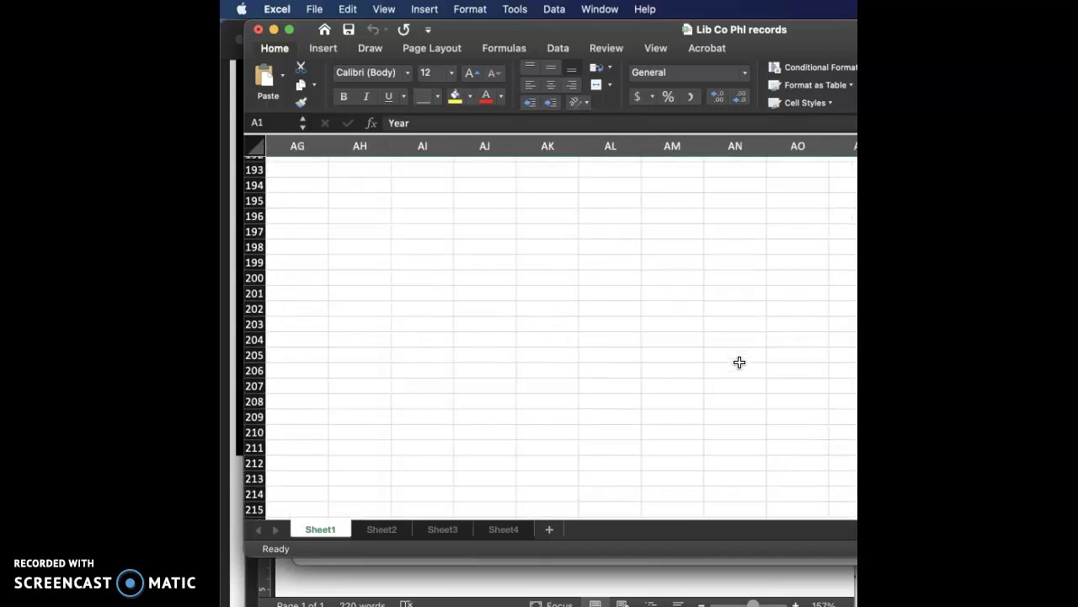
pyautogui.hscroll(1, 739, 362)
pyautogui.scroll(6, 739, 362)
pyautogui.scroll(20, 739, 363)
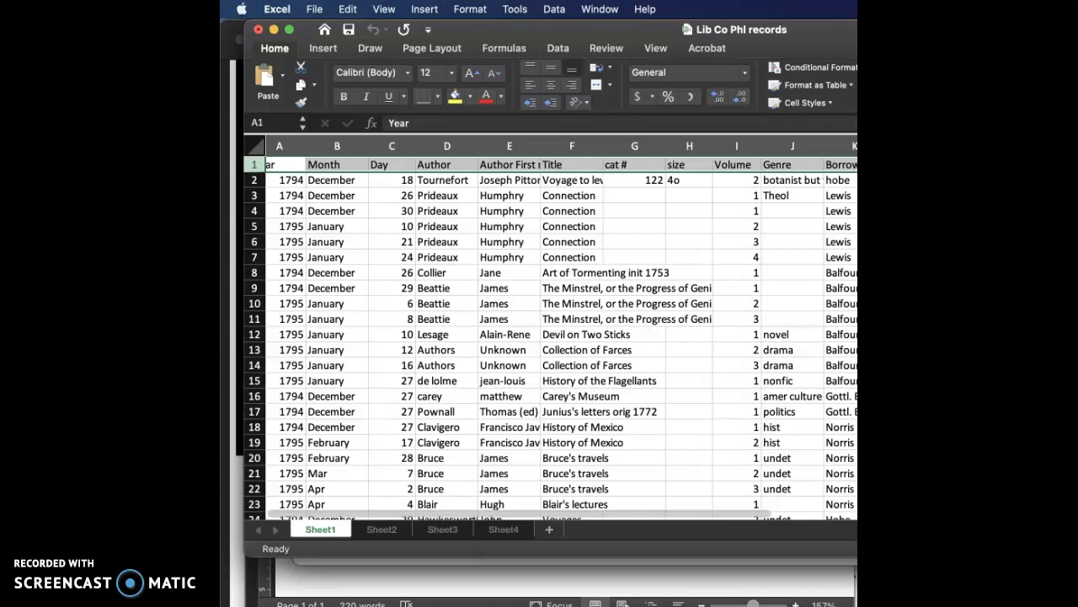
pyautogui.click(381, 531)
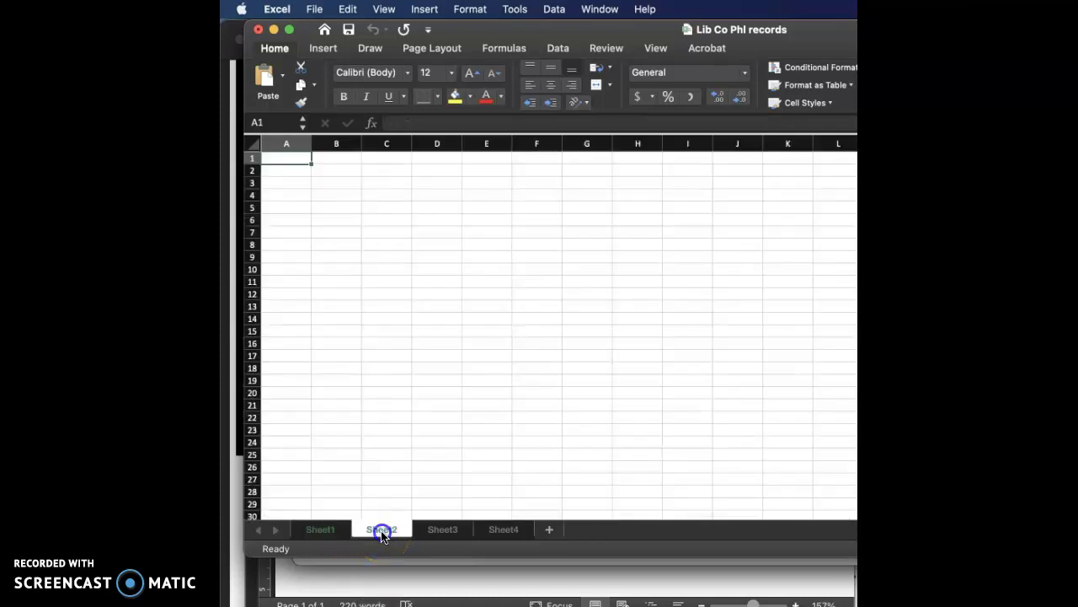
pyautogui.click(444, 532)
pyautogui.click(505, 531)
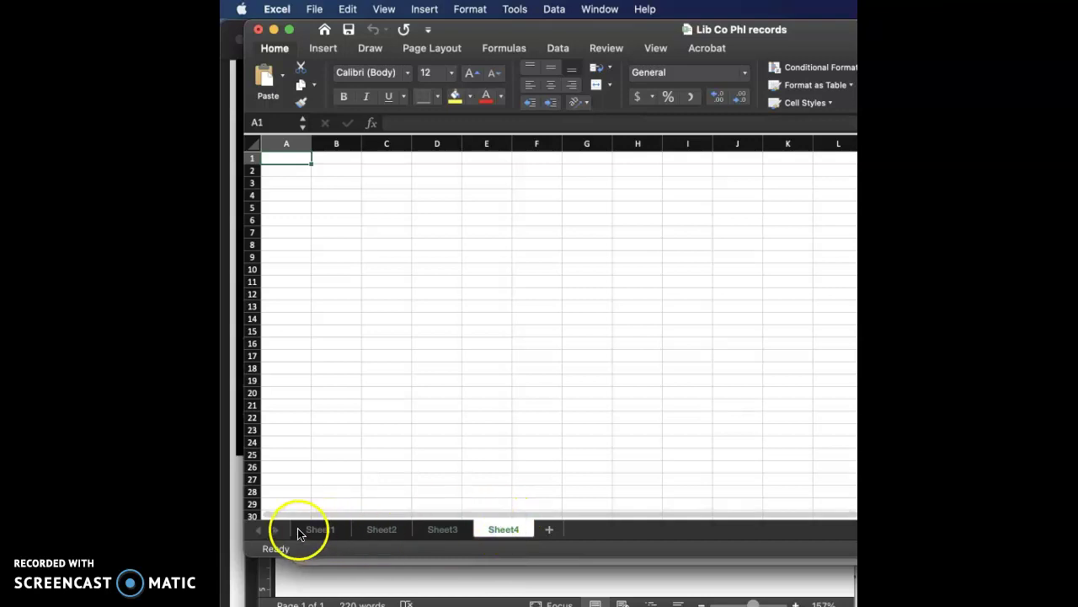
pyautogui.click(322, 531)
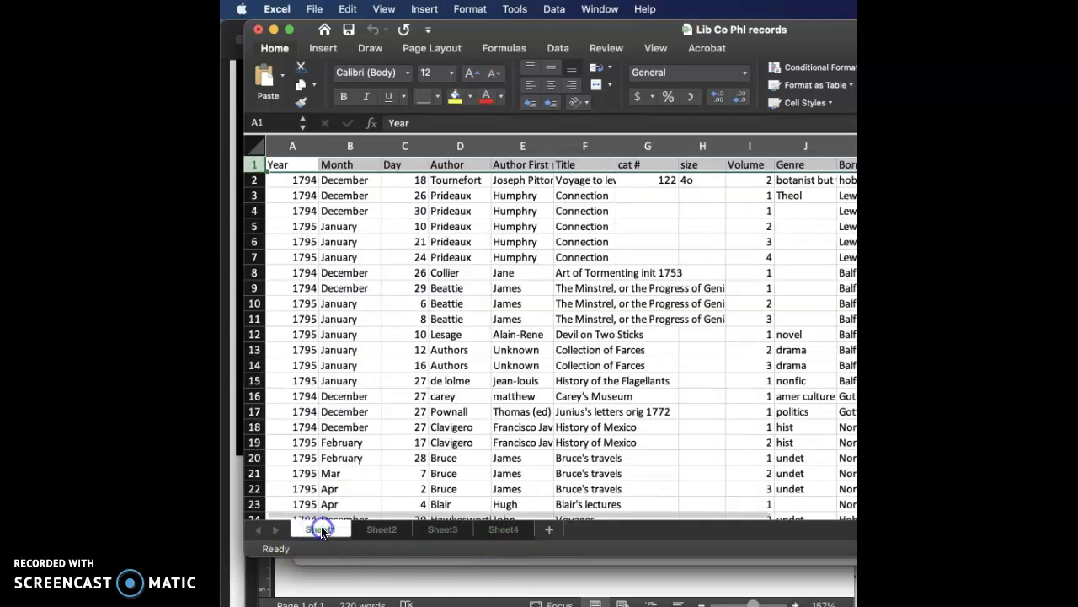
# - Rename Sheet1 to 'LCP records' and Sheet2 to 'NYSL Records'
pyautogui.doubleClick(315, 529)
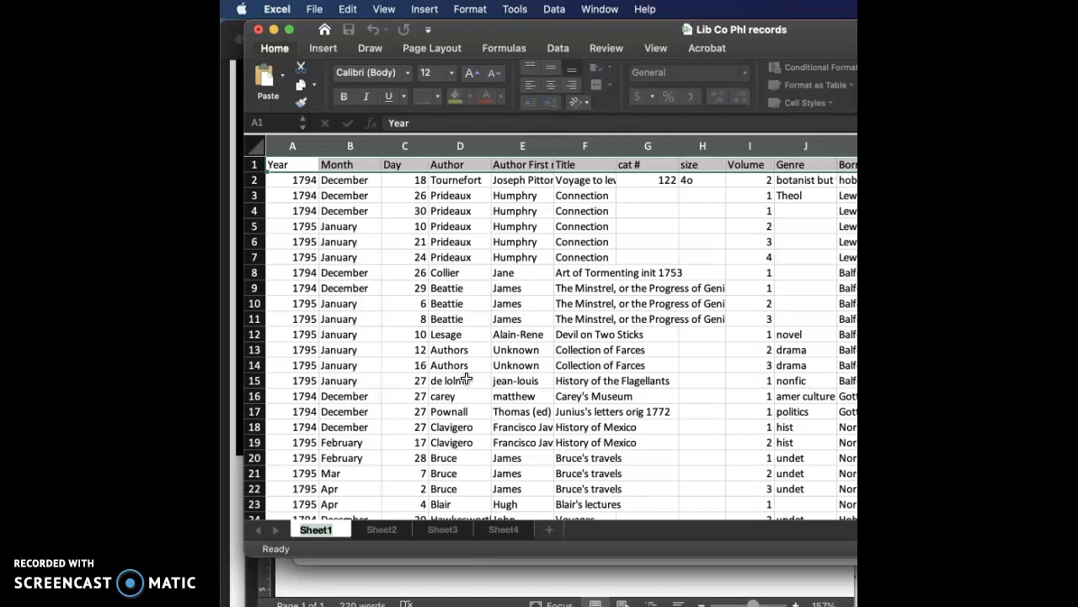
pyautogui.write('LCP records')
pyautogui.click(434, 470)
pyautogui.click(401, 530)
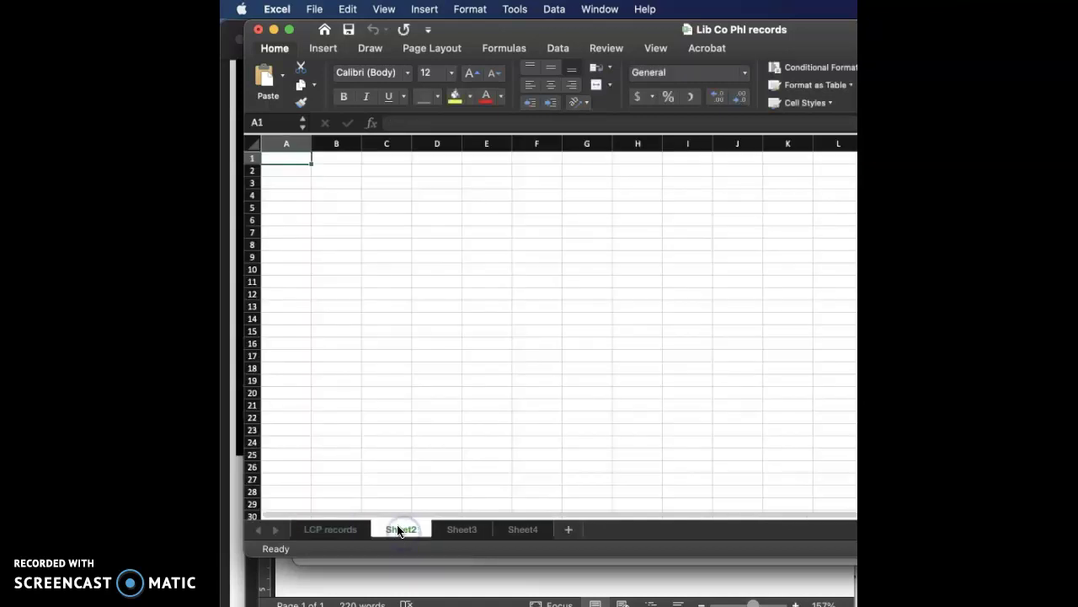
pyautogui.doubleClick(401, 530)
pyautogui.write('NYSL')
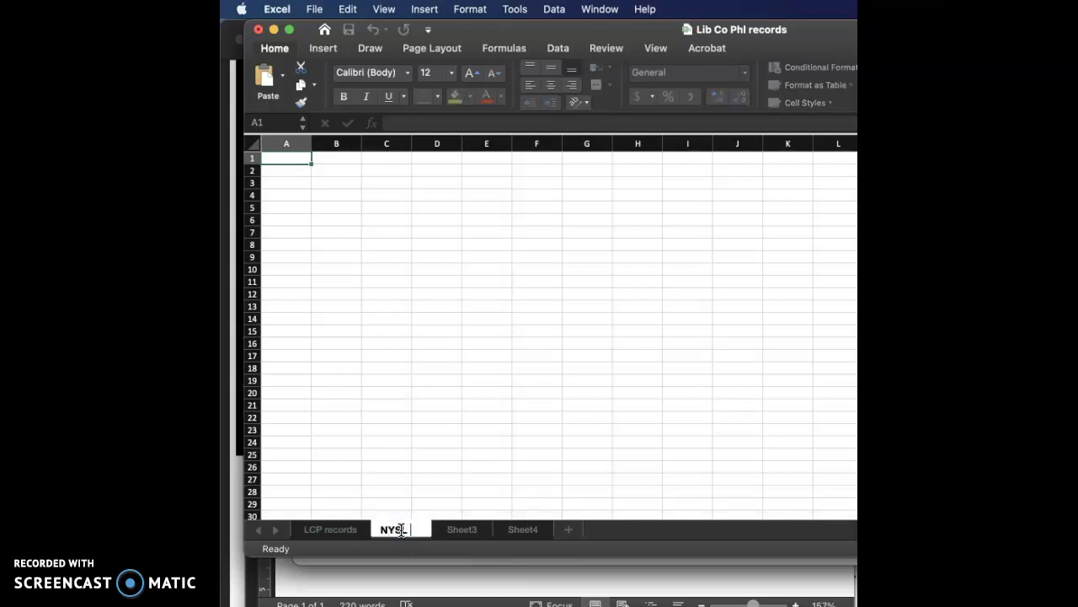
pyautogui.click(573, 596)
pyautogui.write('REcords')
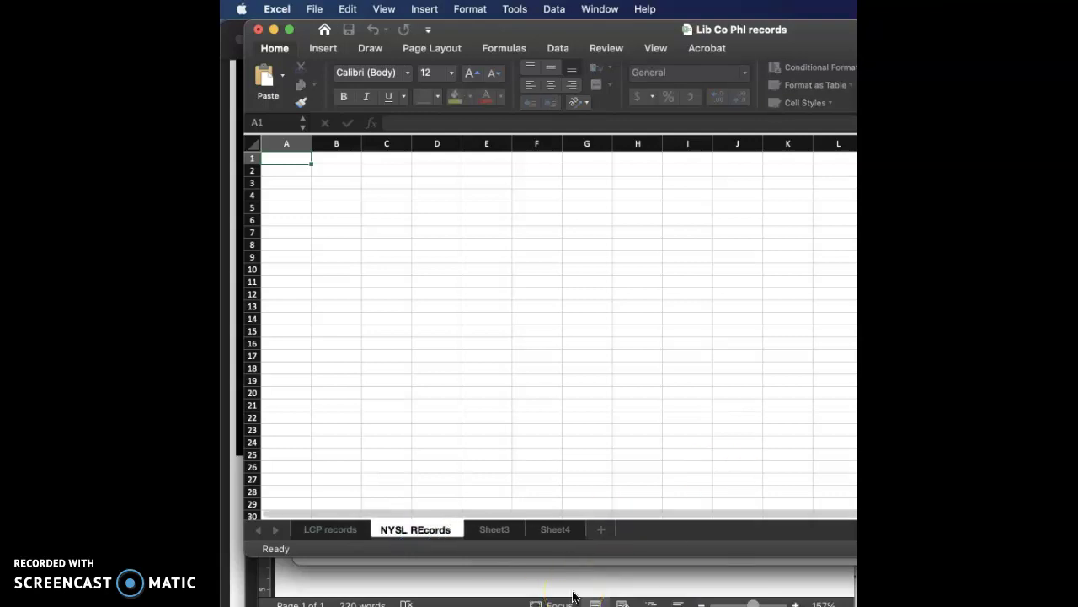
pyautogui.click(423, 529)
pyautogui.press('BackSpace')
pyautogui.write('e')
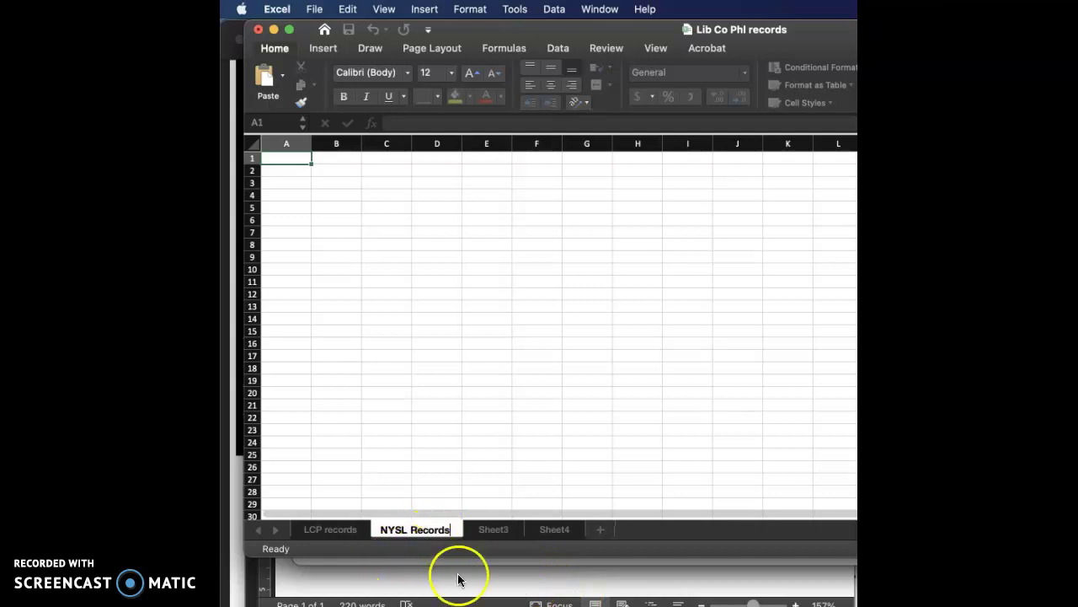
pyautogui.click(496, 532)
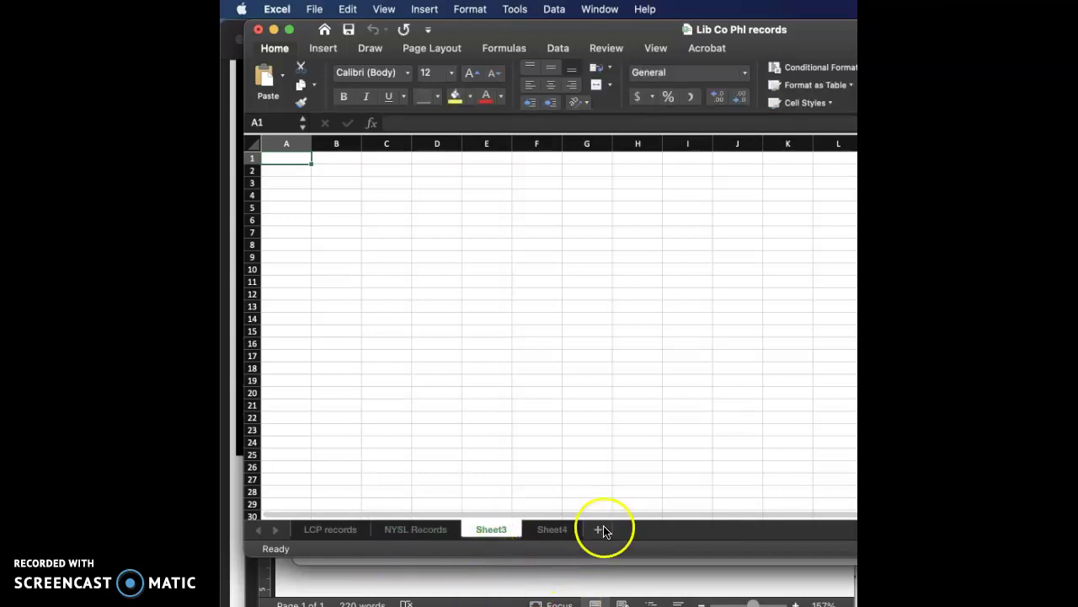
# - Rename Sheet3 to 'Loganian' and Sheet4 to 'UWG', then return to LCP records
pyautogui.write('Loganian')
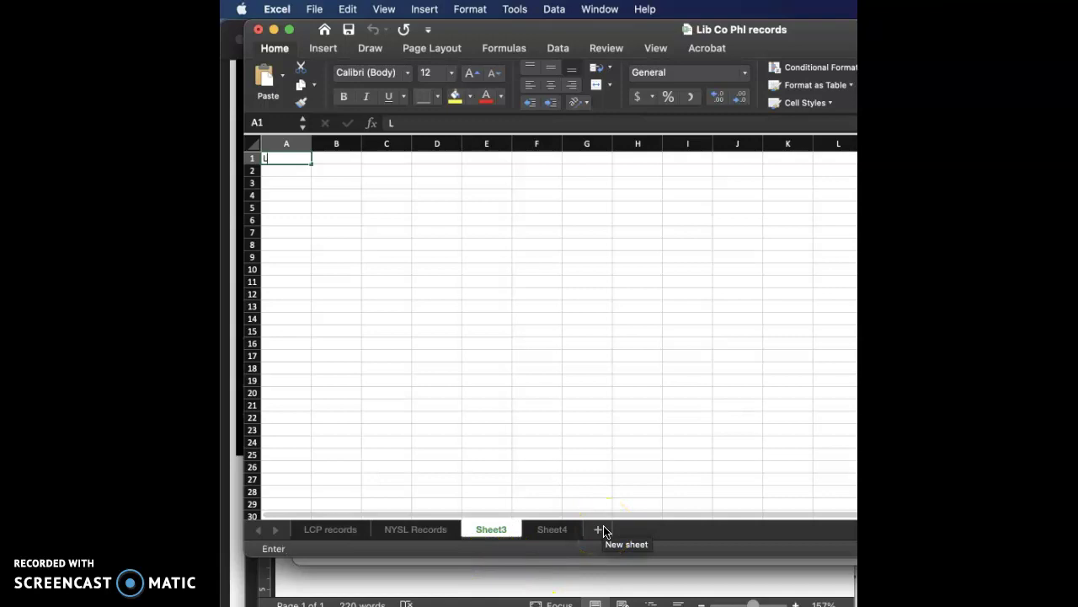
pyautogui.click(489, 529)
pyautogui.doubleClick(489, 531)
pyautogui.write('Loganian')
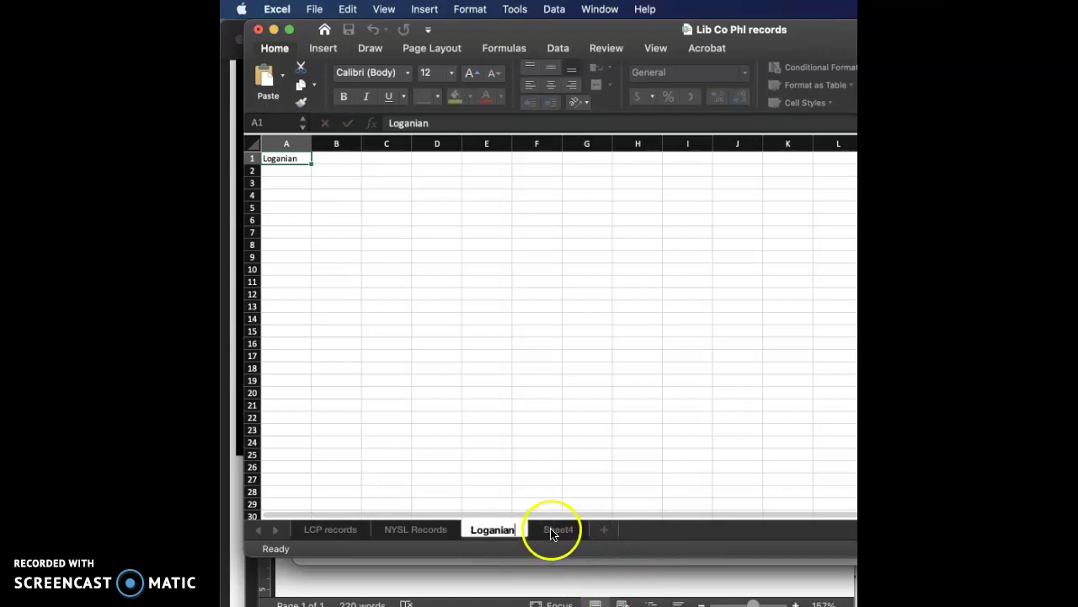
pyautogui.click(554, 529)
pyautogui.doubleClick(556, 529)
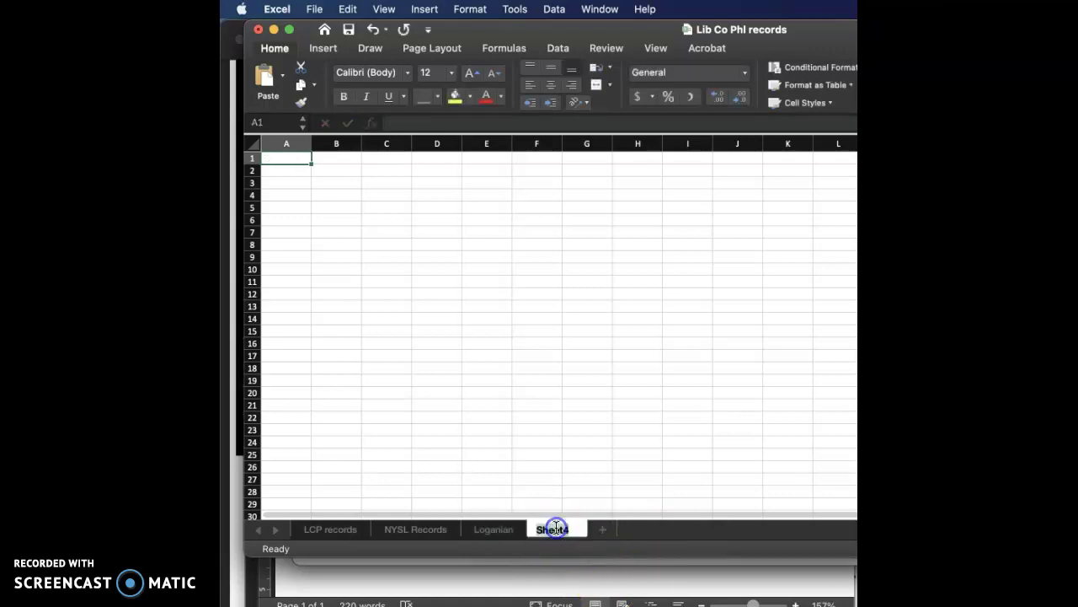
pyautogui.write('UWG')
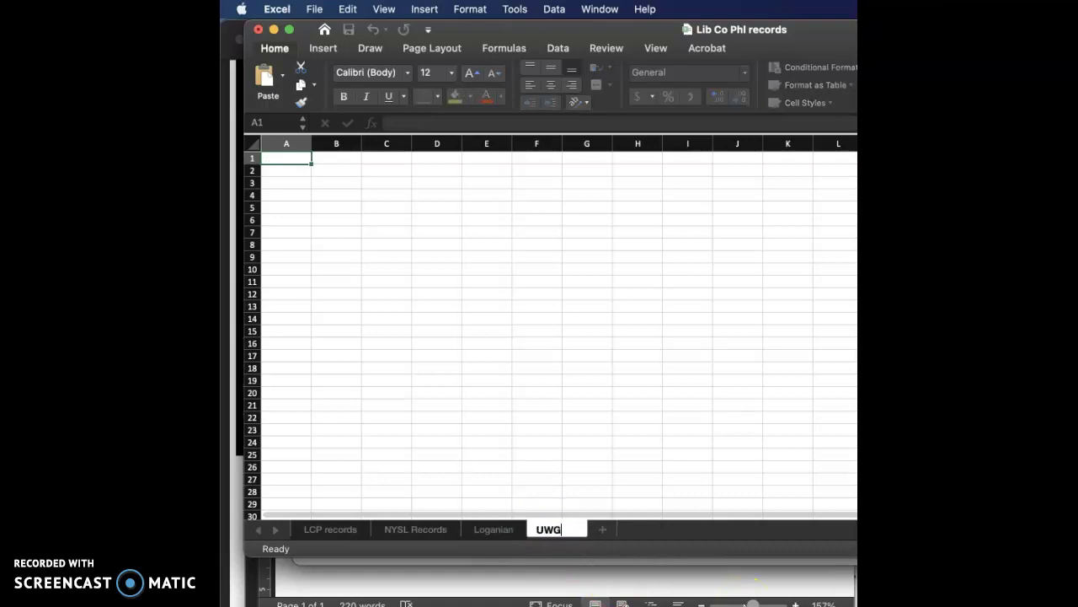
pyautogui.click(318, 531)
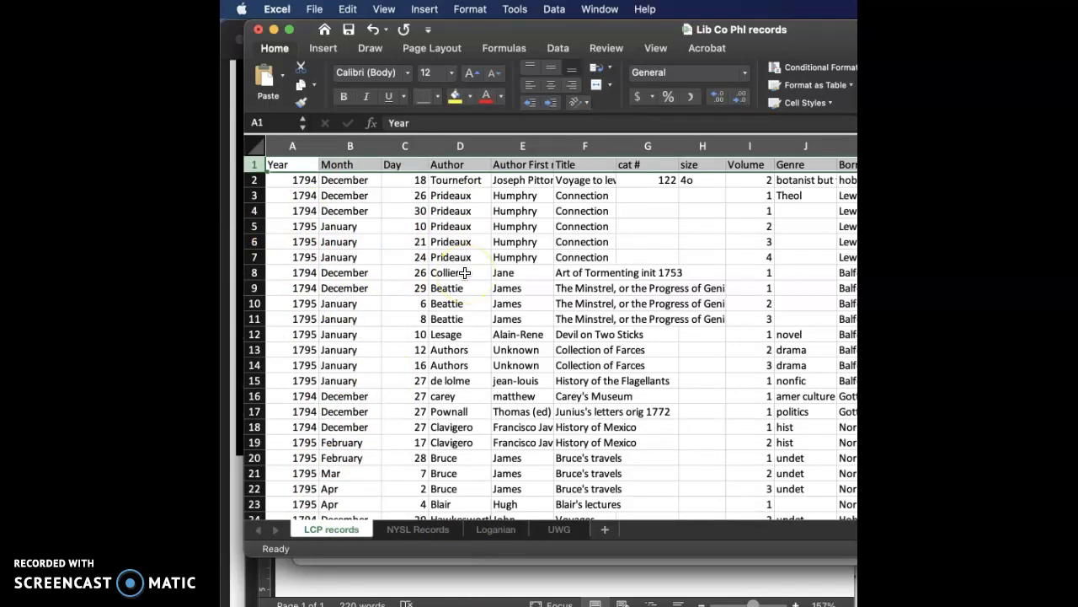
pyautogui.scroll(-20, 341, 308)
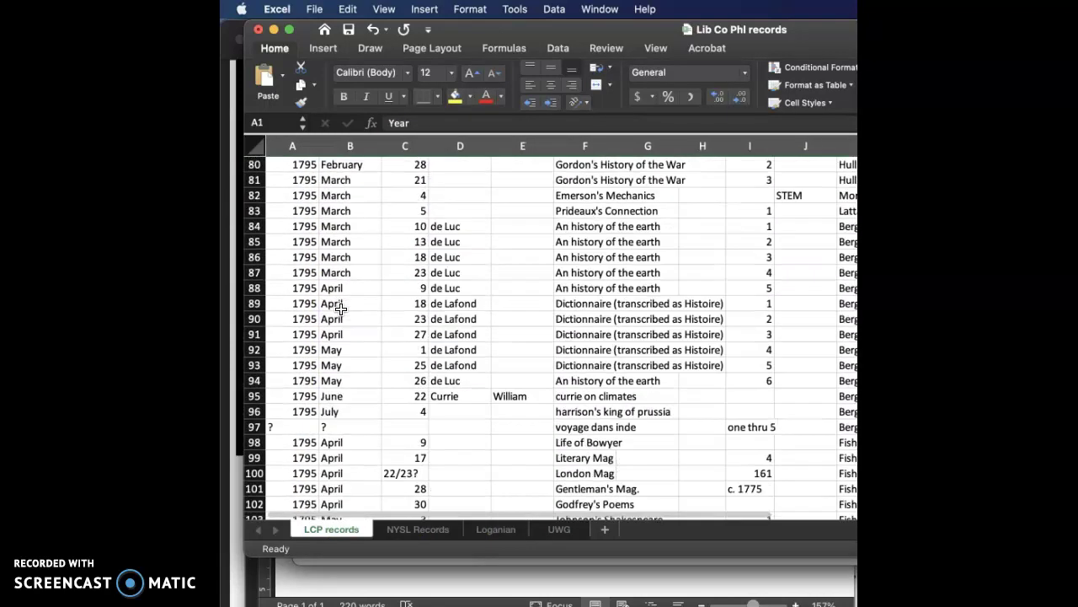
pyautogui.scroll(-20, 340, 309)
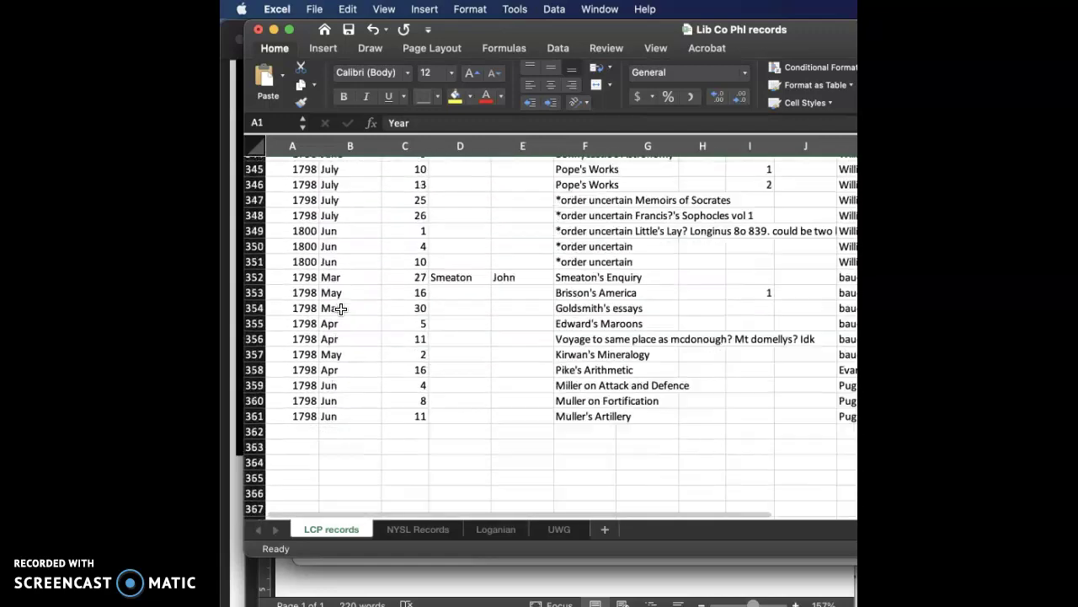
pyautogui.scroll(15, 341, 309)
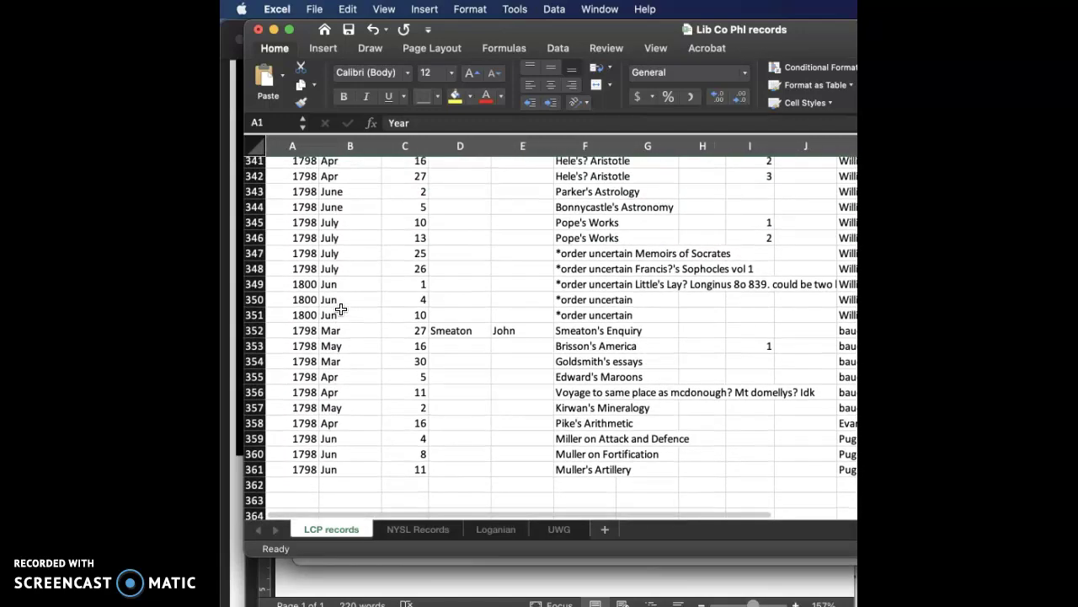
pyautogui.scroll(-1, 340, 309)
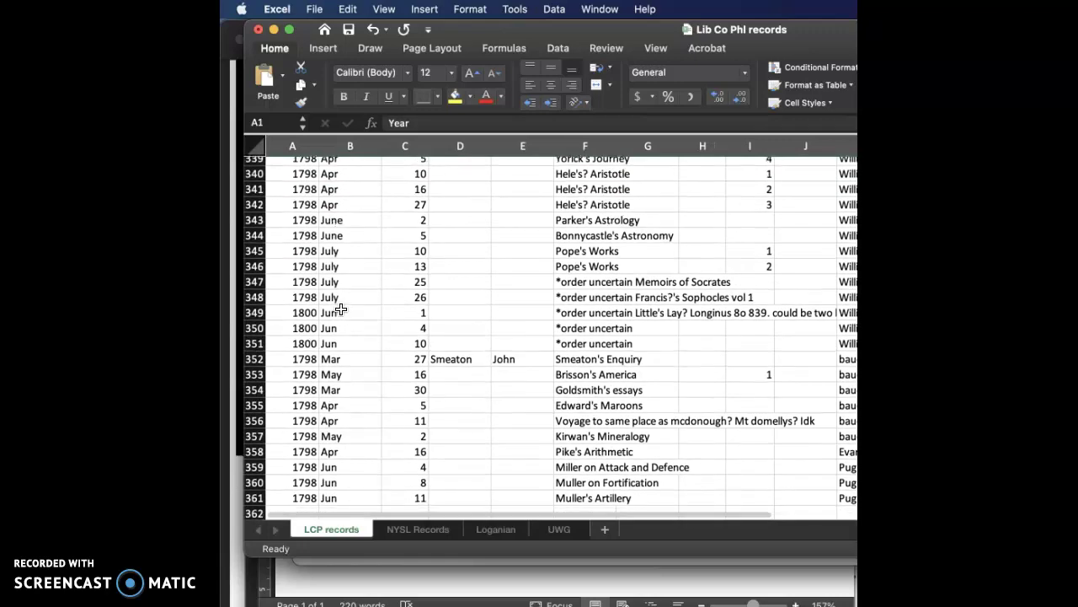
pyautogui.scroll(1, 340, 310)
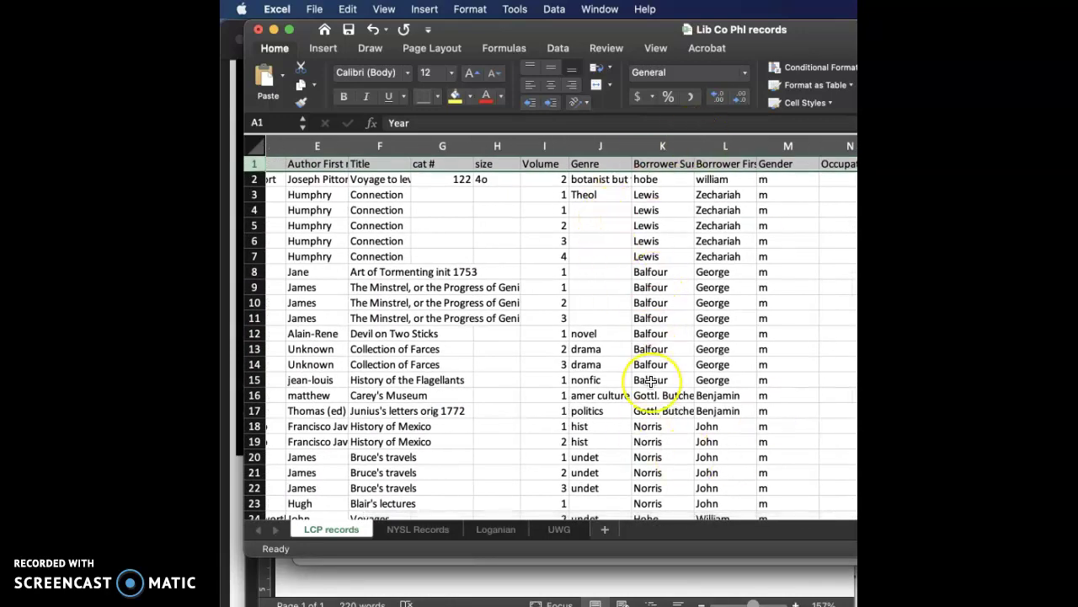
pyautogui.scroll(-5, 651, 381)
pyautogui.scroll(-12, 651, 381)
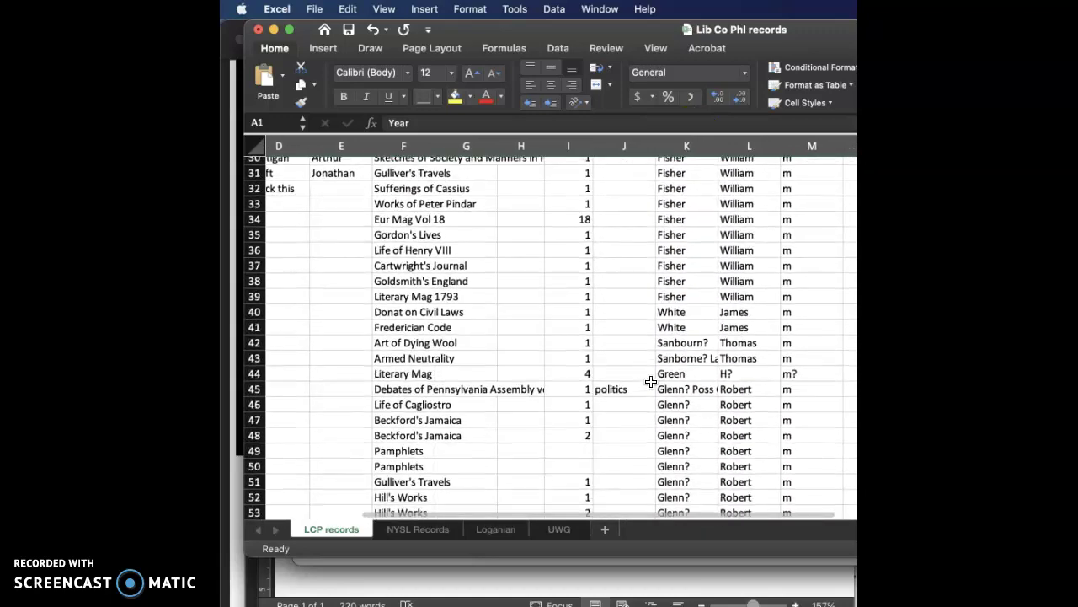
pyautogui.scroll(-2, 651, 381)
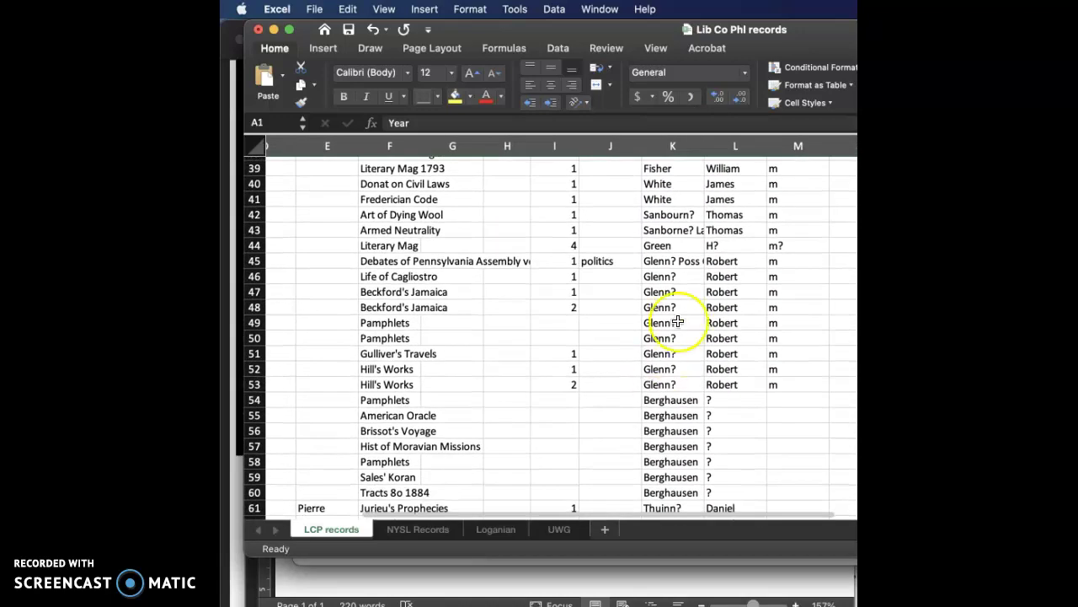
pyautogui.scroll(-2, 626, 337)
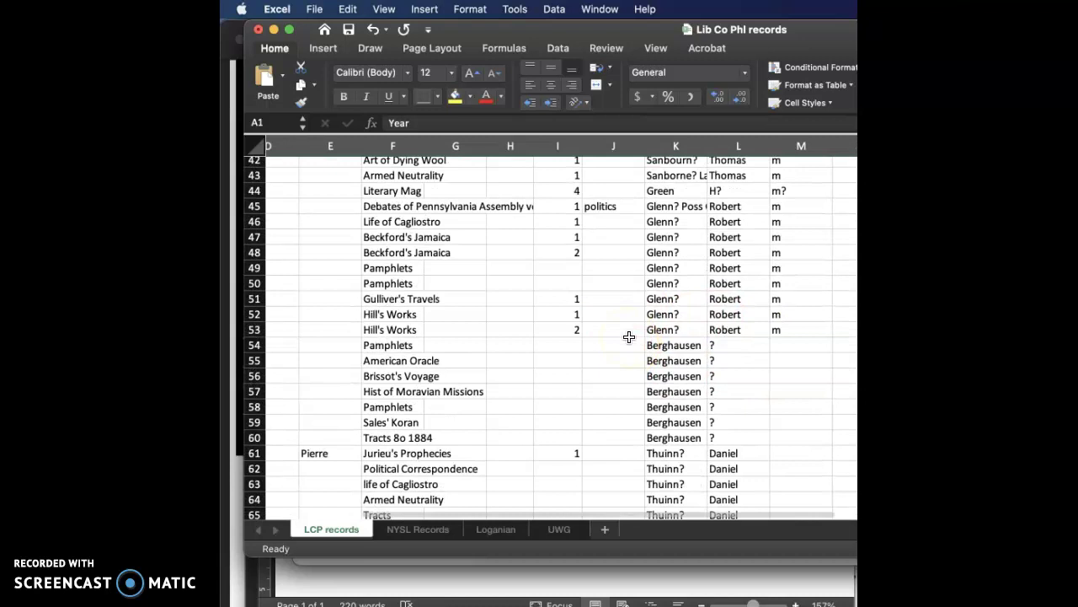
pyautogui.scroll(20, 626, 337)
pyautogui.hscroll(-4, 570, 349)
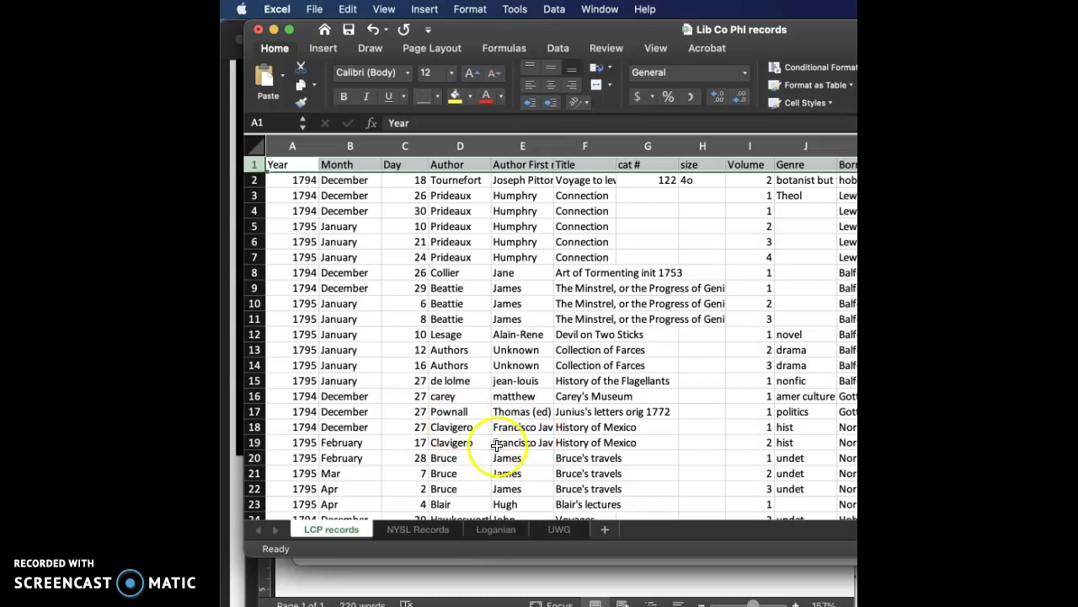
# - Scroll the LCP records sheet back up until header row 1 is visible
pyautogui.scroll(-1, 497, 440)
pyautogui.scroll(-12, 497, 440)
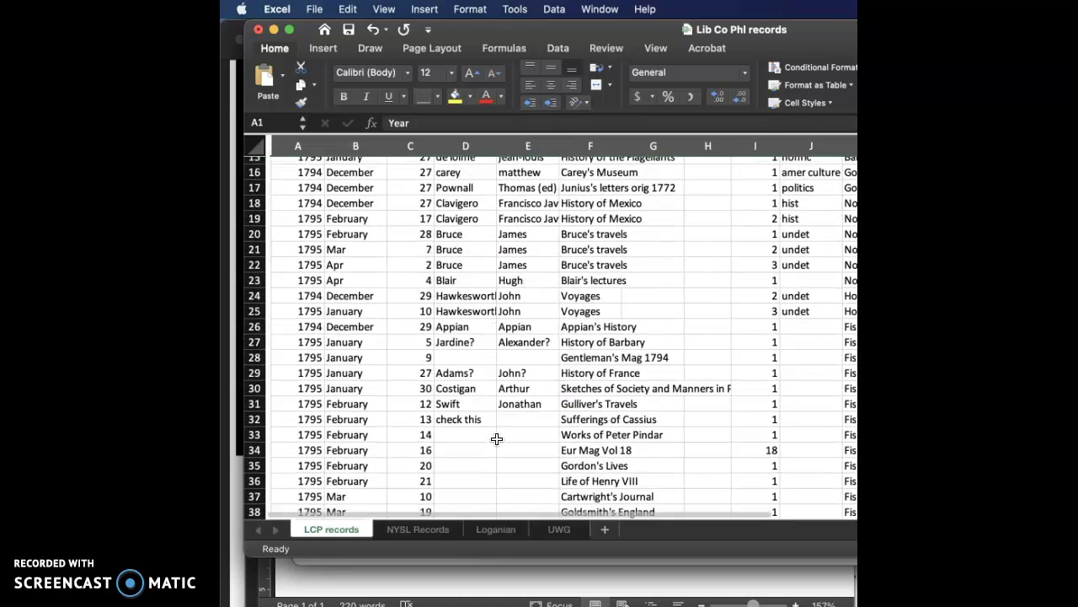
pyautogui.click(311, 529)
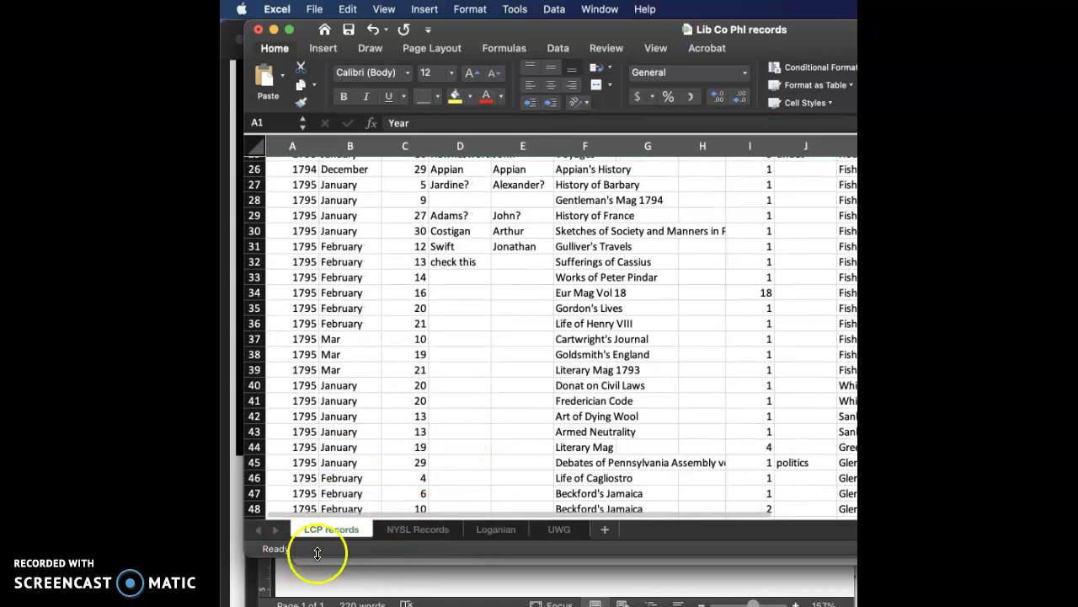
pyautogui.scroll(7, 402, 337)
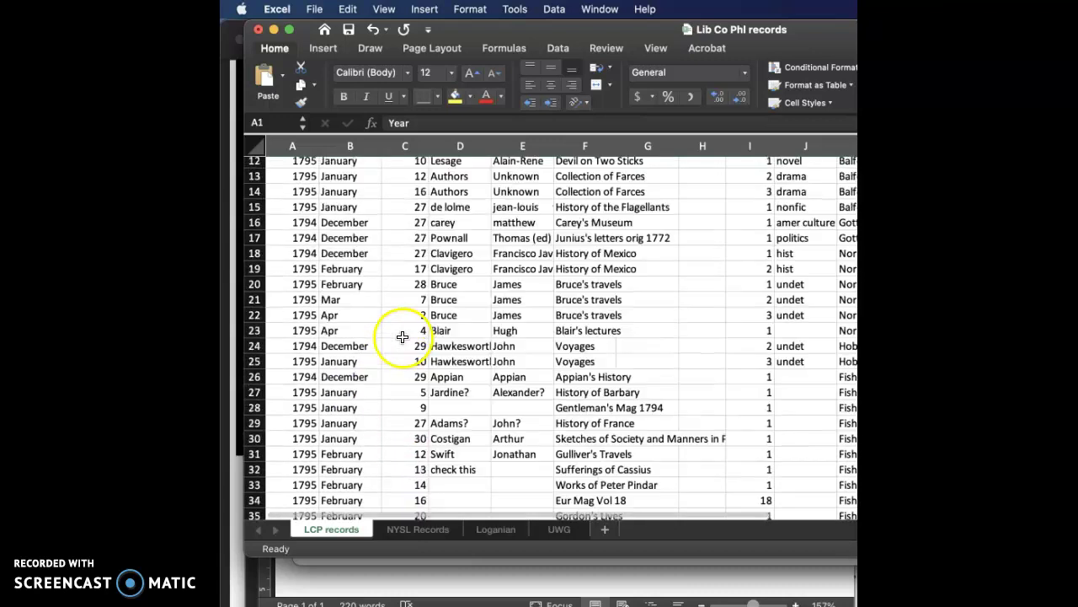
pyautogui.scroll(5, 403, 337)
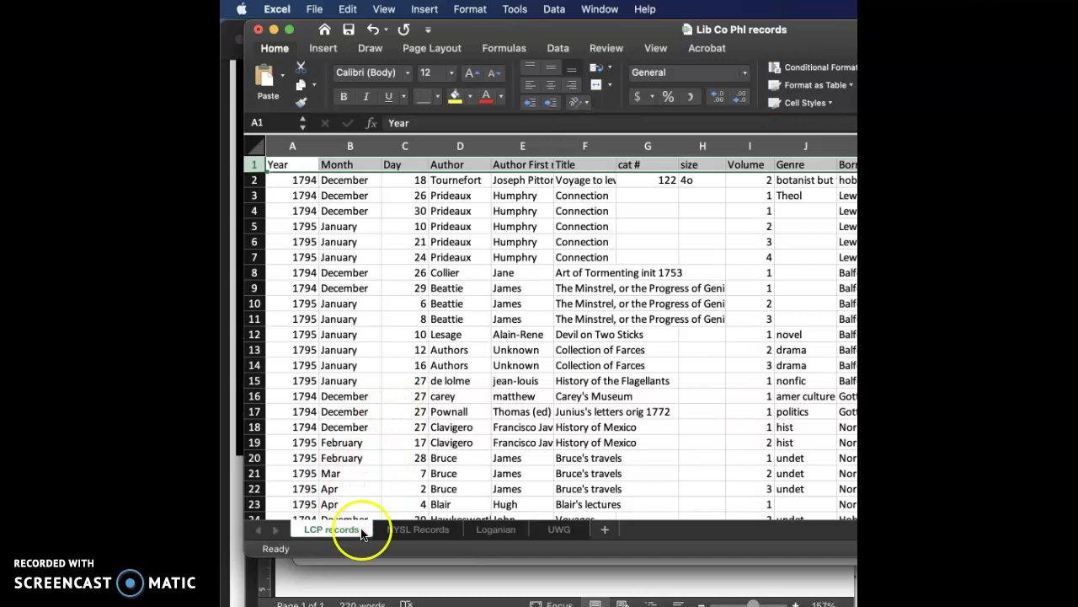
pyautogui.click(413, 530)
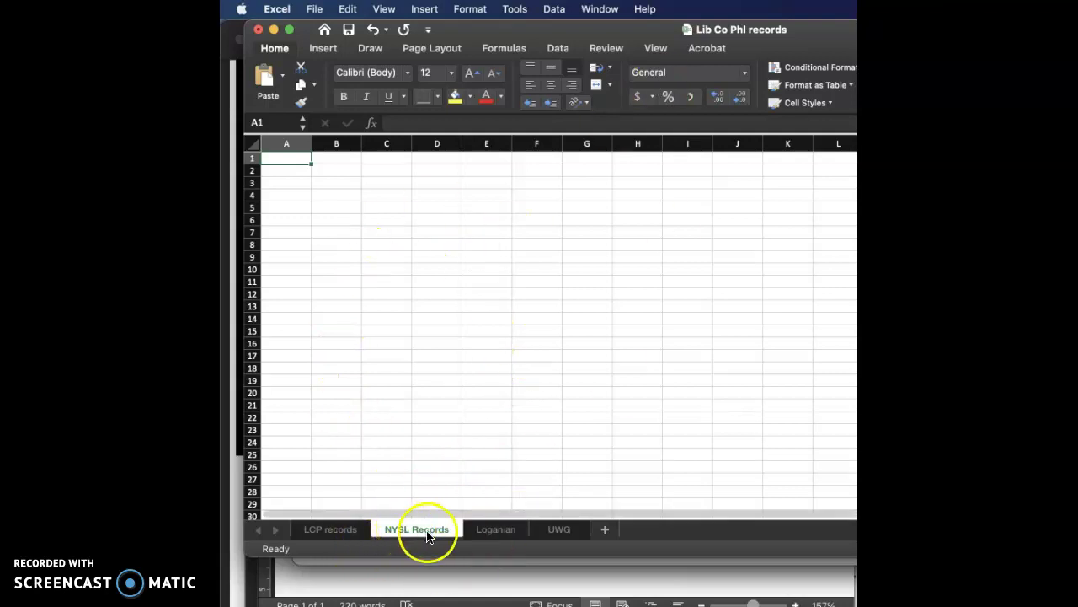
pyautogui.click(491, 533)
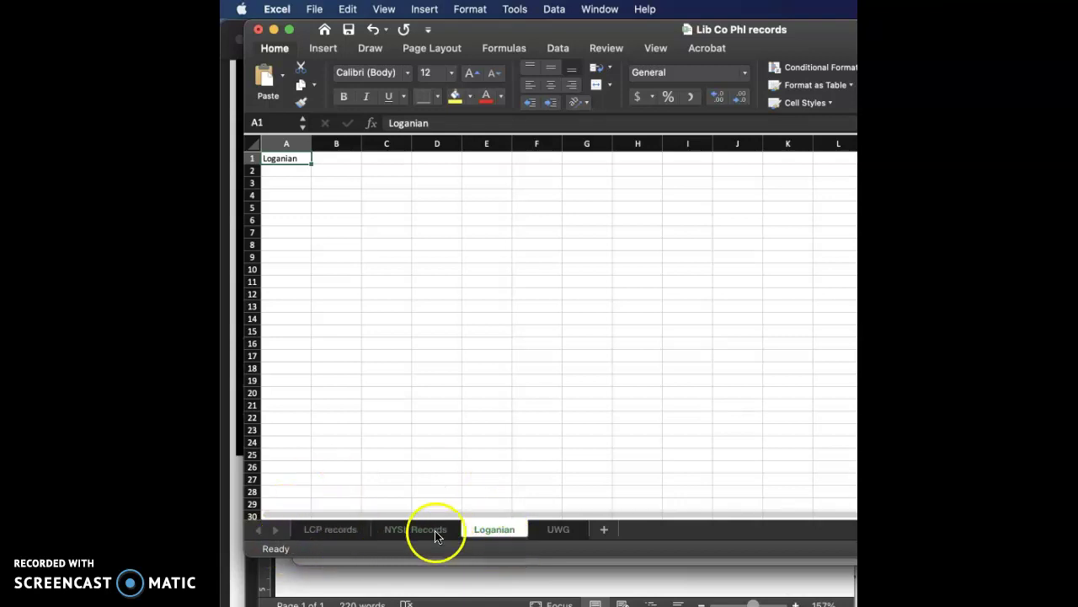
pyautogui.click(560, 531)
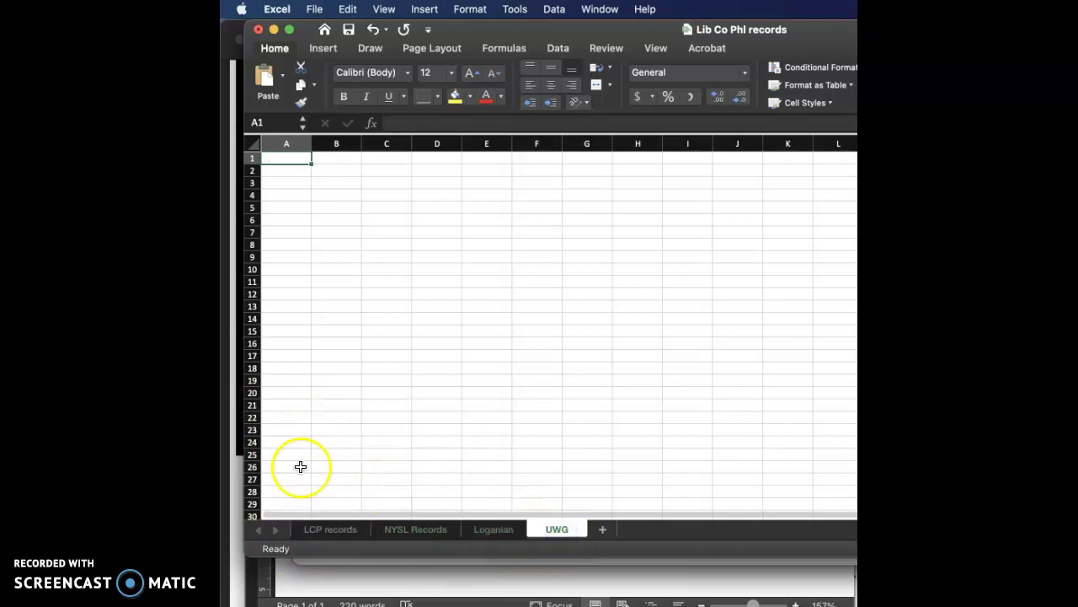
pyautogui.click(329, 531)
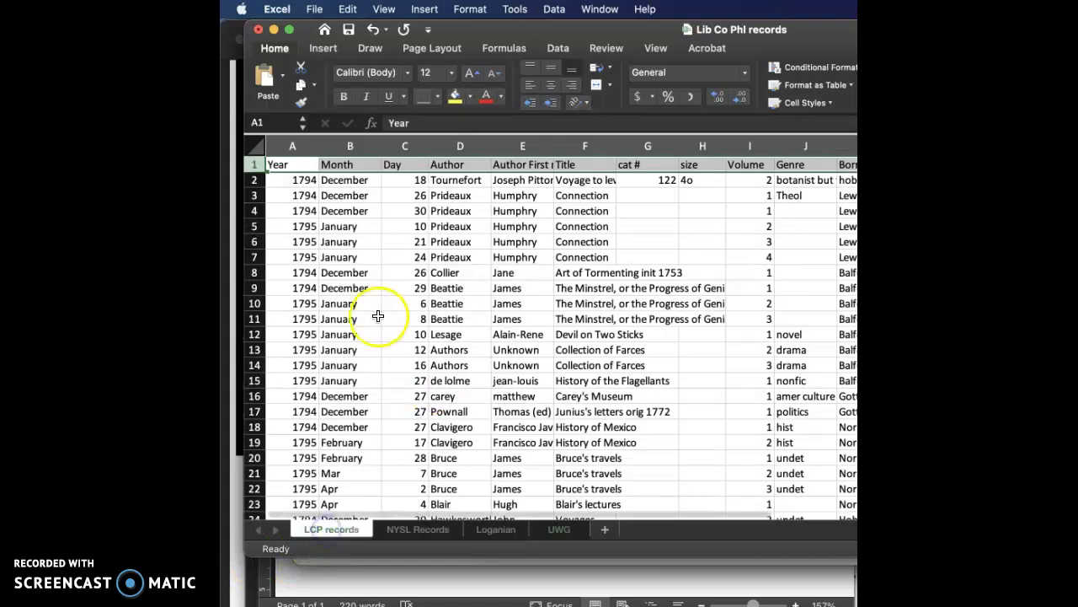
pyautogui.scroll(-1, 377, 316)
pyautogui.scroll(1, 375, 315)
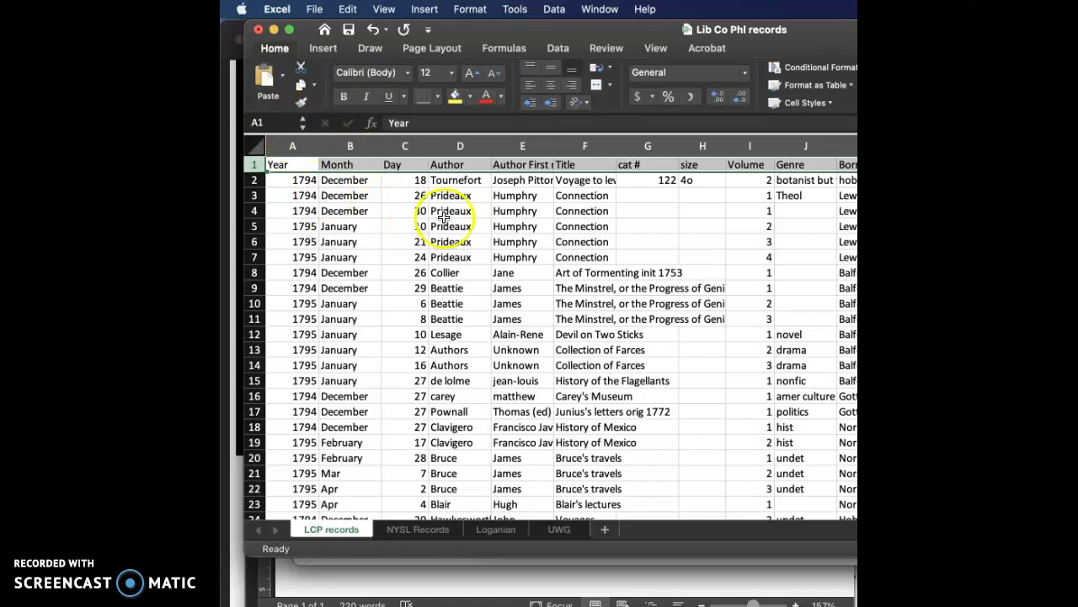
pyautogui.hscroll(10, 480, 257)
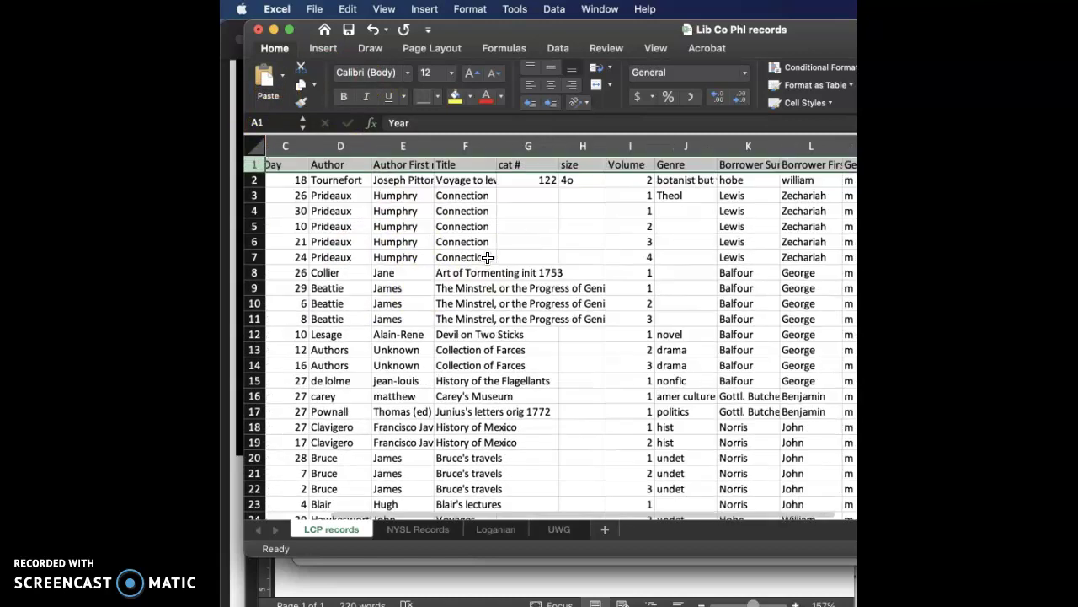
pyautogui.hscroll(8, 487, 257)
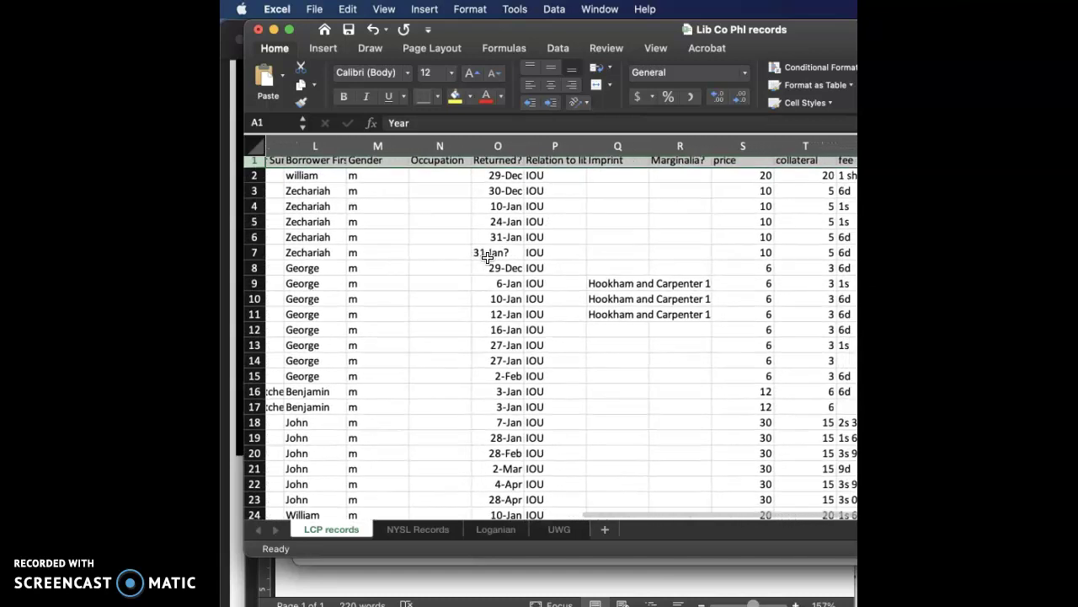
pyautogui.hscroll(2, 487, 257)
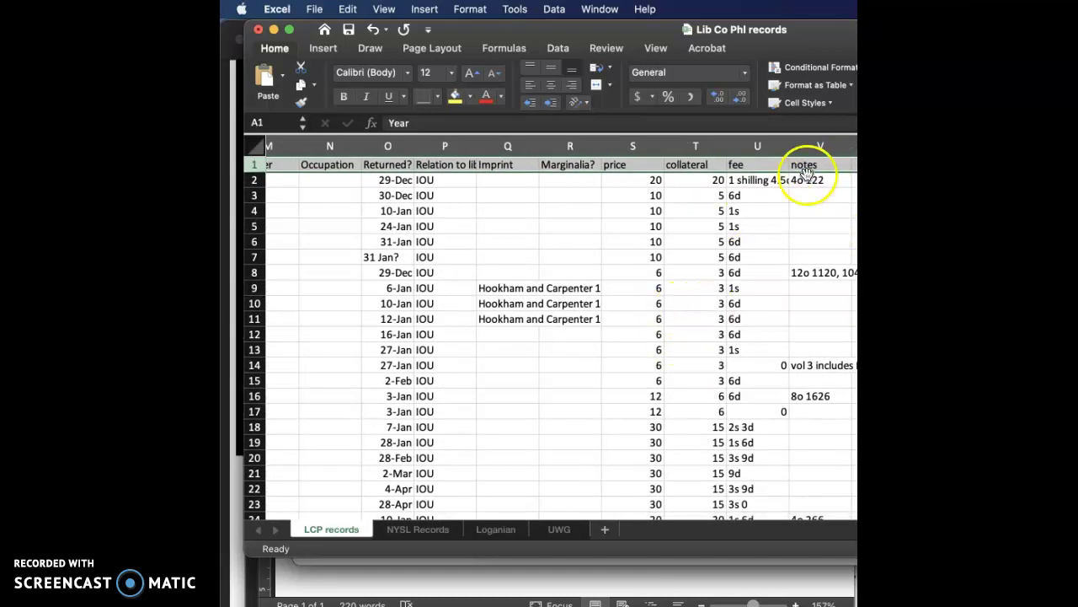
pyautogui.hscroll(-2, 656, 242)
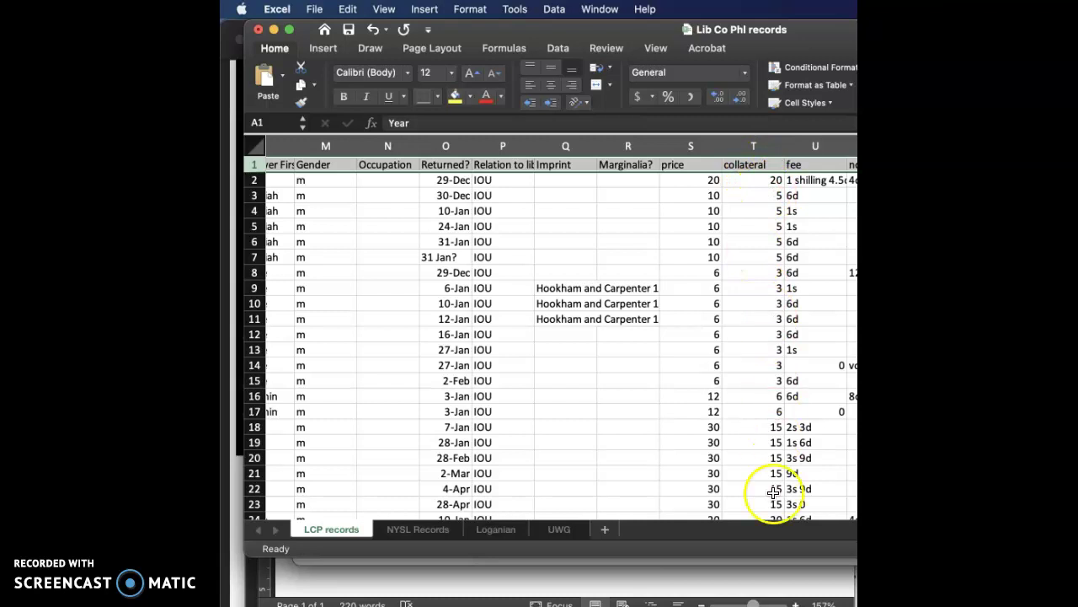
pyautogui.hscroll(-2, 593, 209)
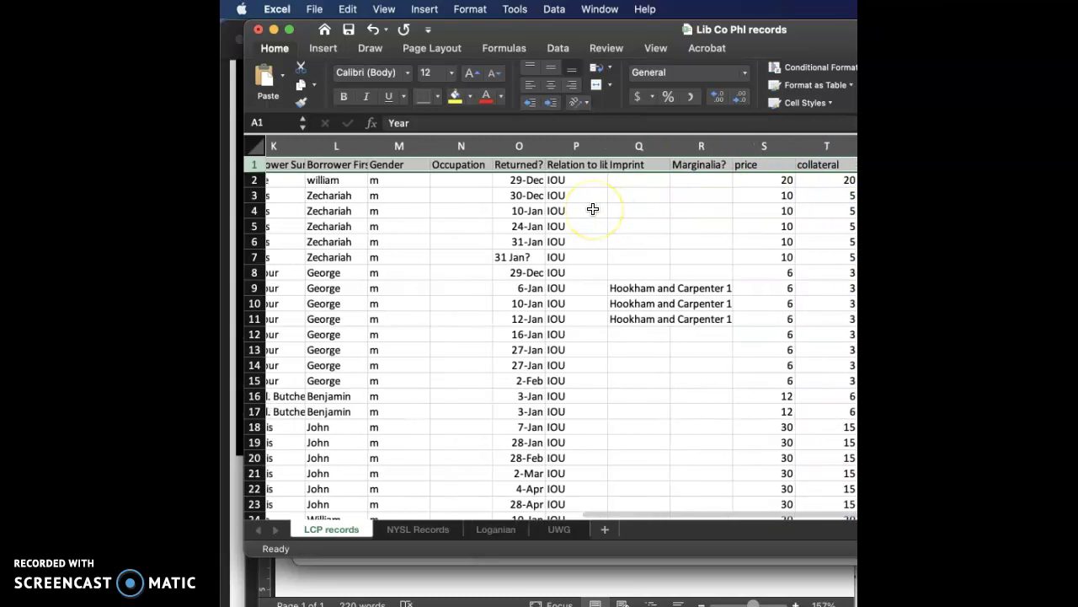
pyautogui.hscroll(-1, 604, 217)
pyautogui.hscroll(-3, 632, 210)
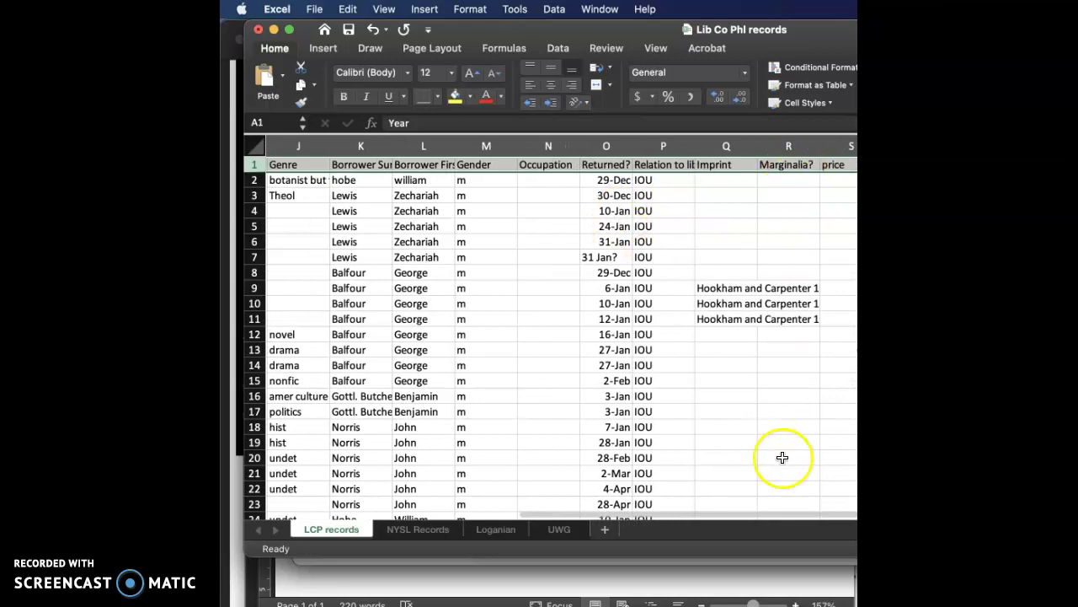
pyautogui.hscroll(-8, 688, 261)
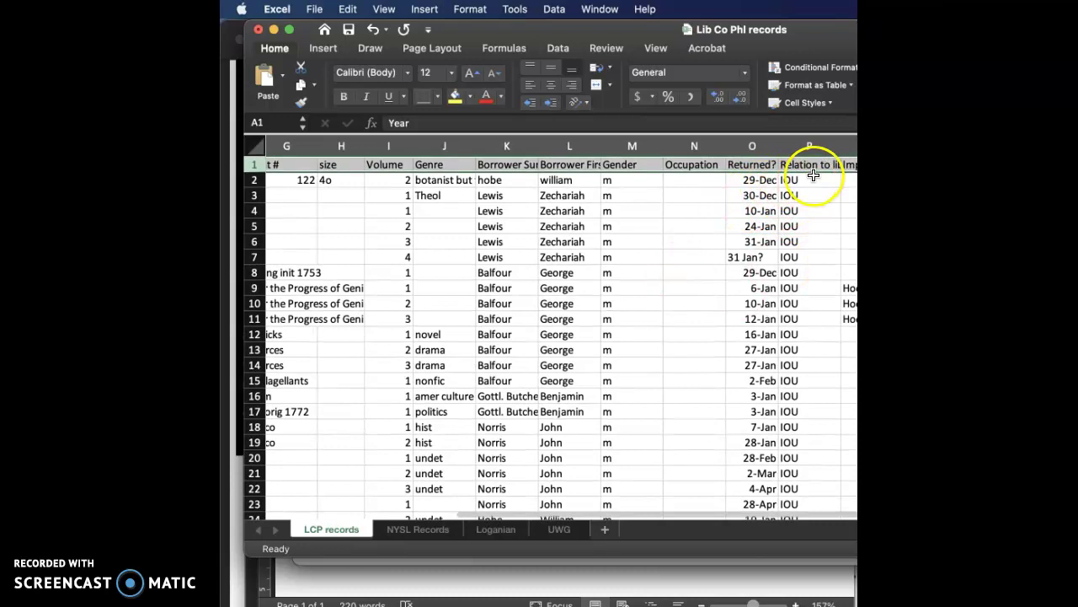
pyautogui.hscroll(-2, 752, 261)
pyautogui.scroll(-1, 750, 278)
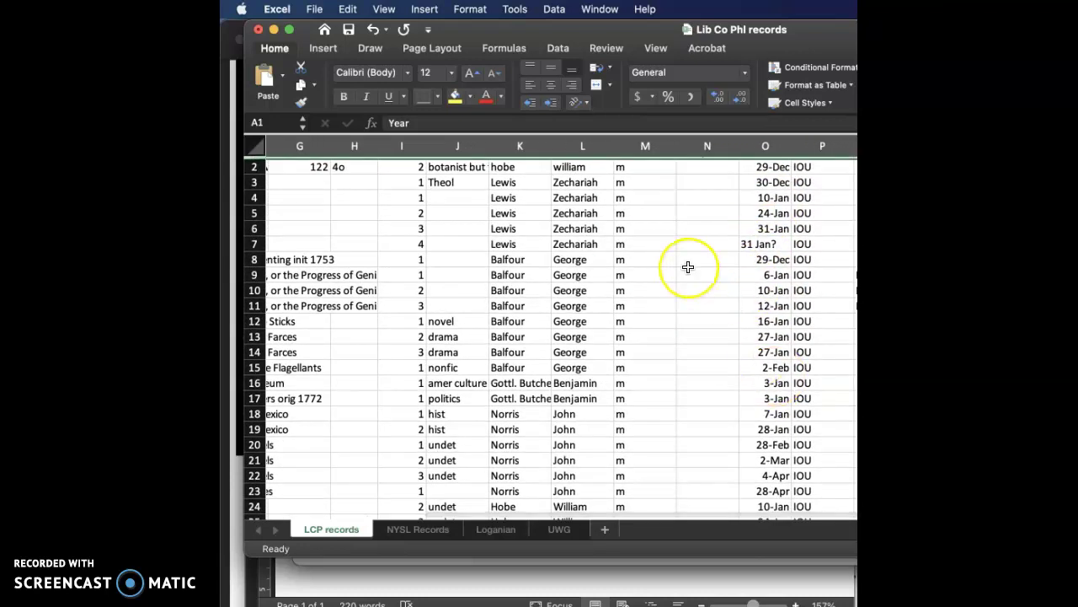
pyautogui.hscroll(-5, 687, 266)
pyautogui.scroll(1, 687, 266)
pyautogui.scroll(-1, 688, 266)
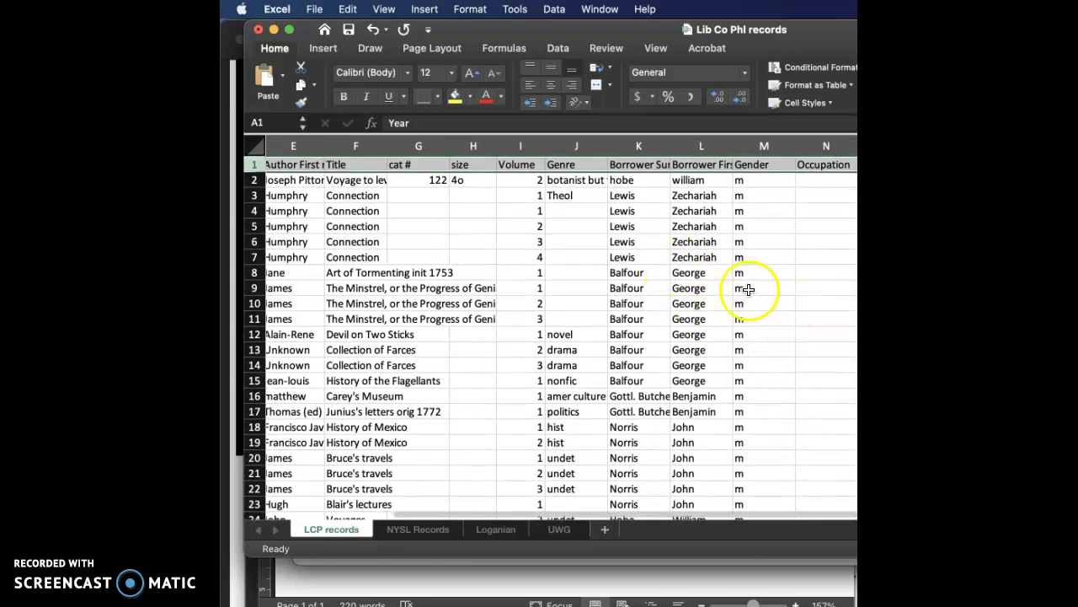
pyautogui.hscroll(-3, 601, 286)
pyautogui.hscroll(3, 601, 286)
pyautogui.scroll(-1, 601, 285)
pyautogui.scroll(1, 601, 285)
pyautogui.hscroll(-2, 534, 284)
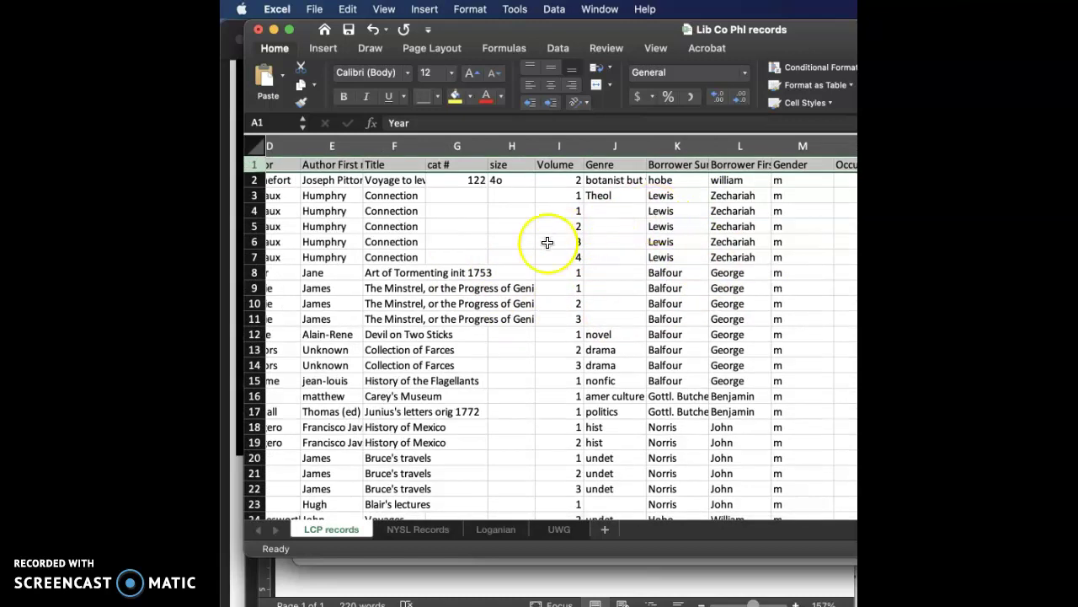
pyautogui.hscroll(-1, 402, 228)
pyautogui.hscroll(-5, 402, 228)
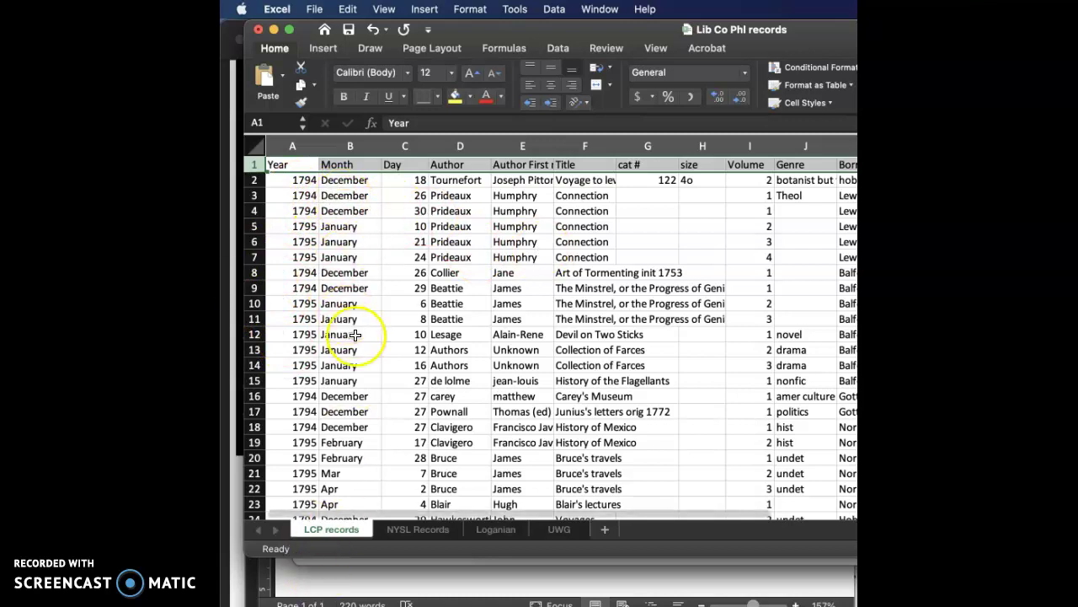
# - Scroll down the LCP records sheet to show rows 19–41
pyautogui.scroll(-2, 494, 361)
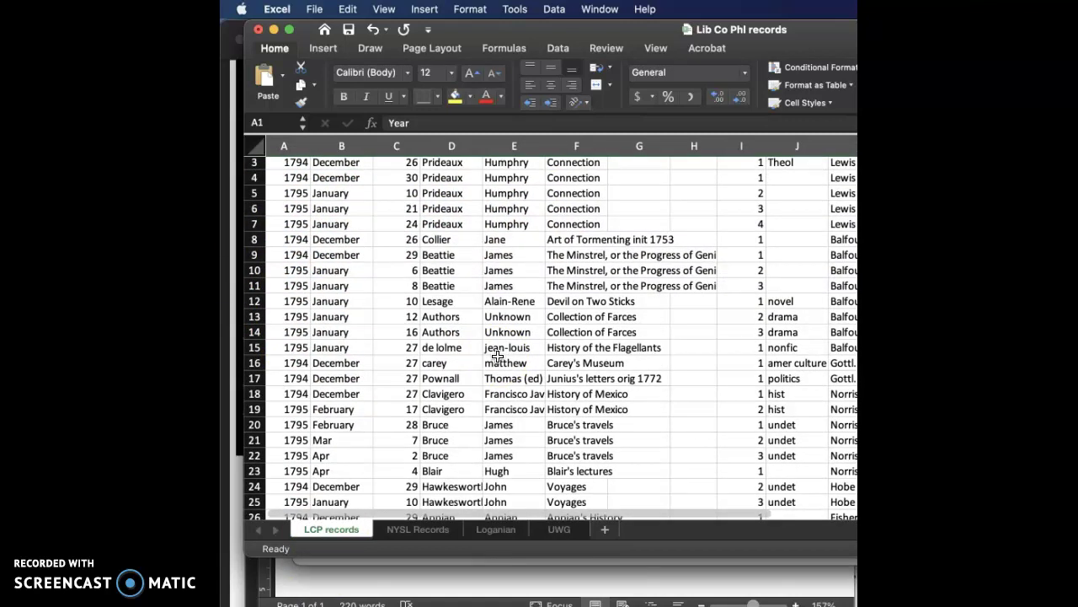
pyautogui.scroll(-1, 497, 357)
pyautogui.scroll(-5, 493, 349)
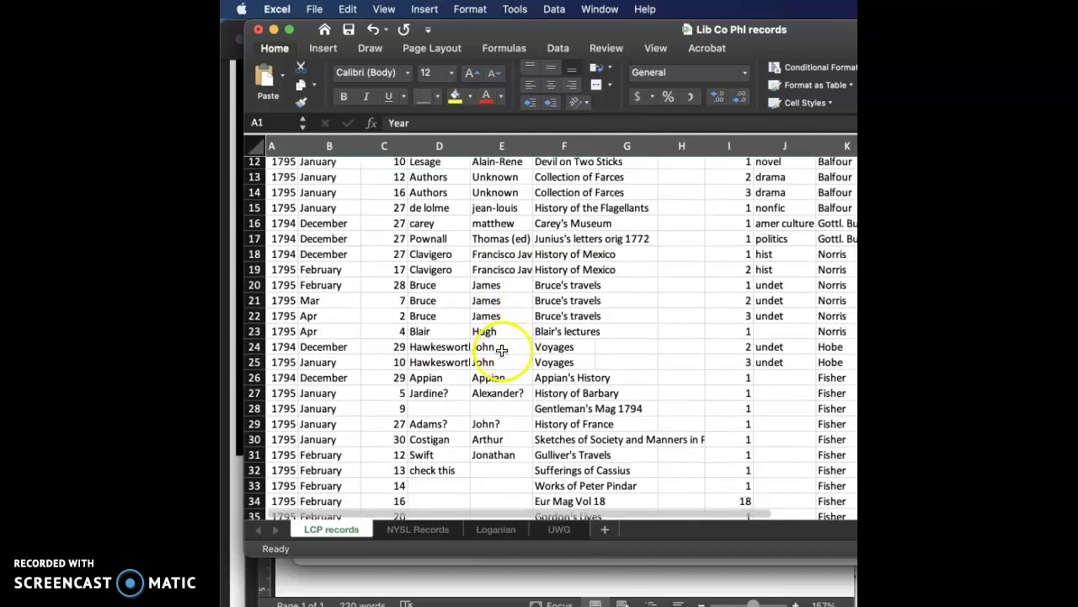
pyautogui.scroll(-4, 516, 371)
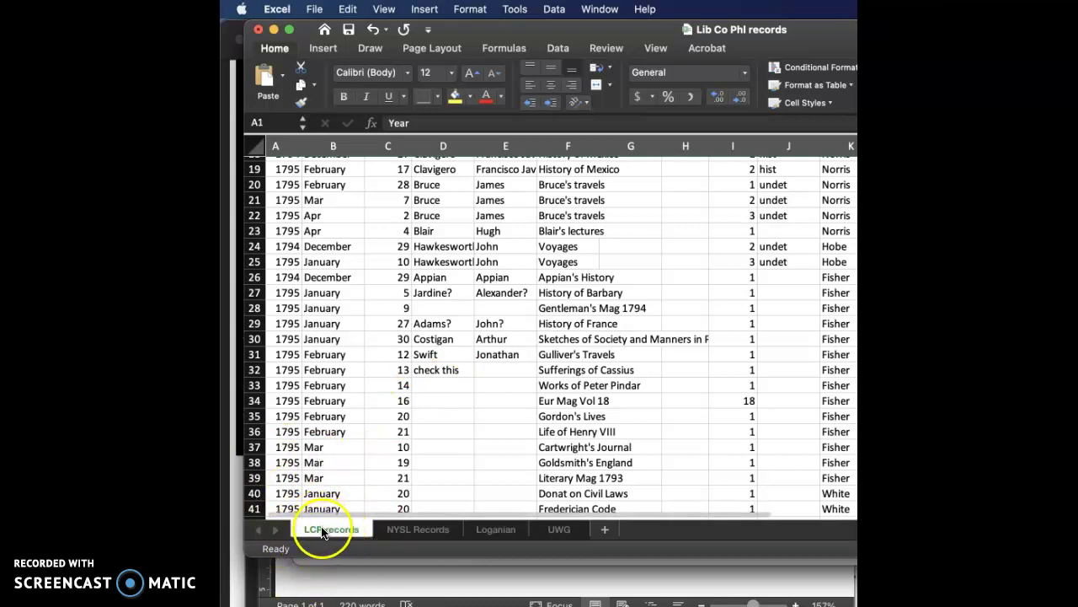
# - Cycle through the NYSL Records, Loganian and UWG tabs twice, ending on the blank UWG sheet
pyautogui.click(412, 534)
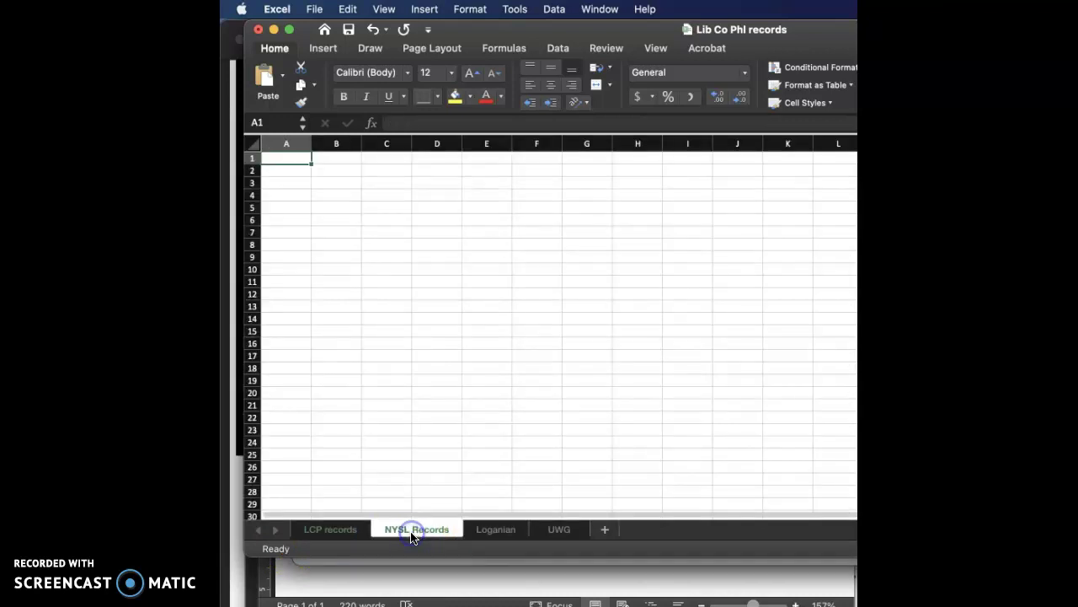
pyautogui.click(493, 531)
pyautogui.click(558, 529)
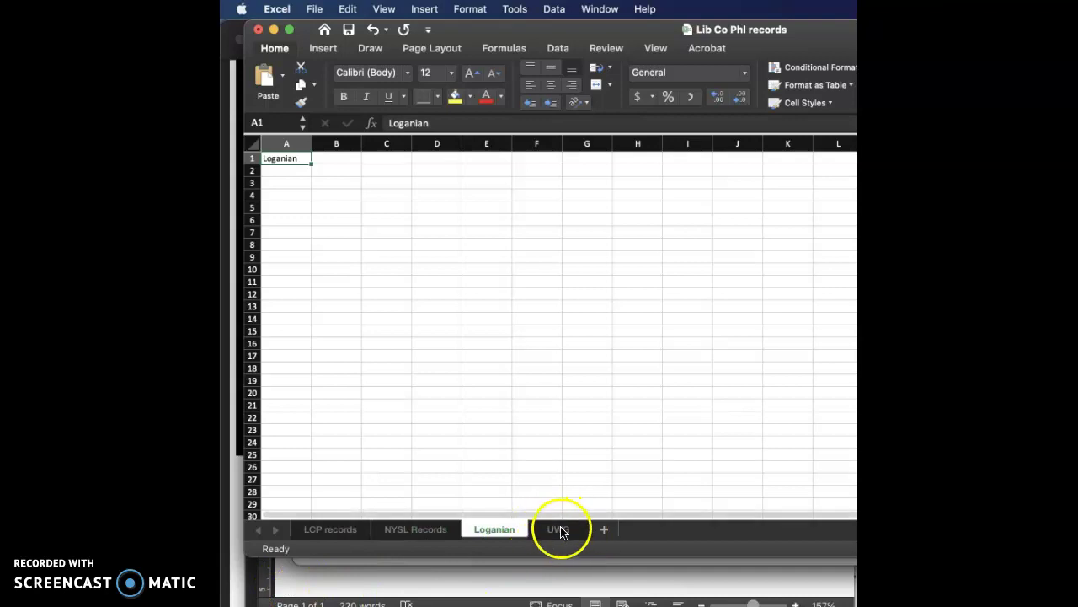
pyautogui.click(336, 533)
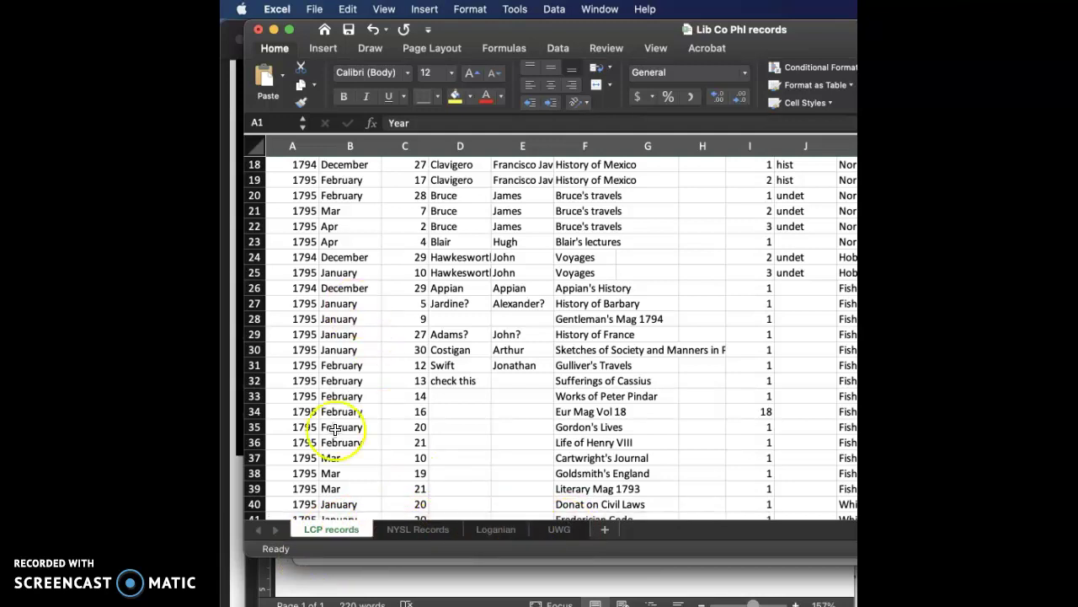
pyautogui.click(419, 529)
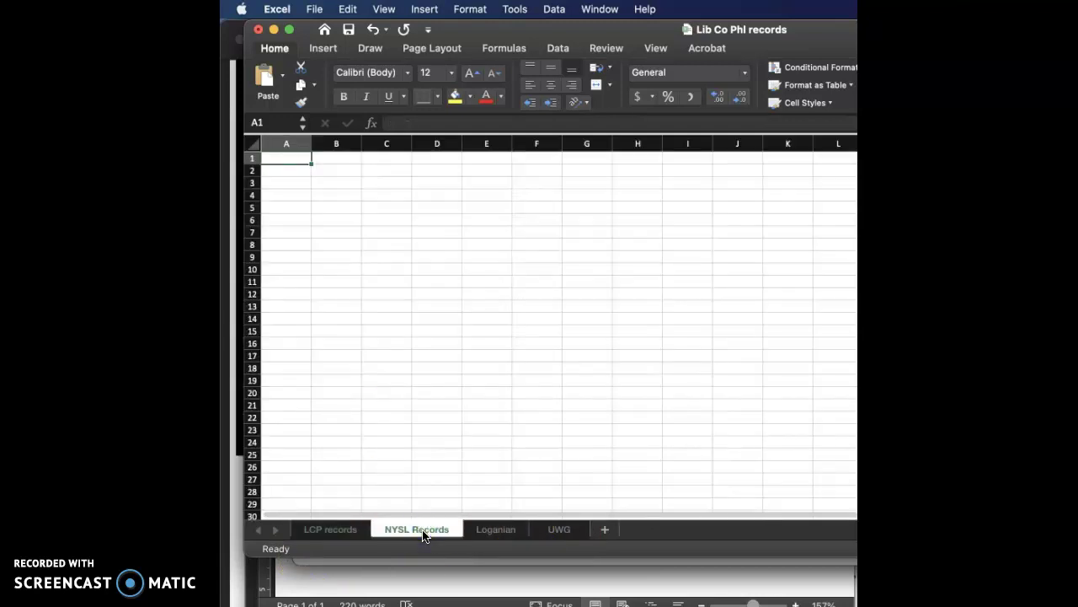
pyautogui.click(497, 531)
pyautogui.click(558, 532)
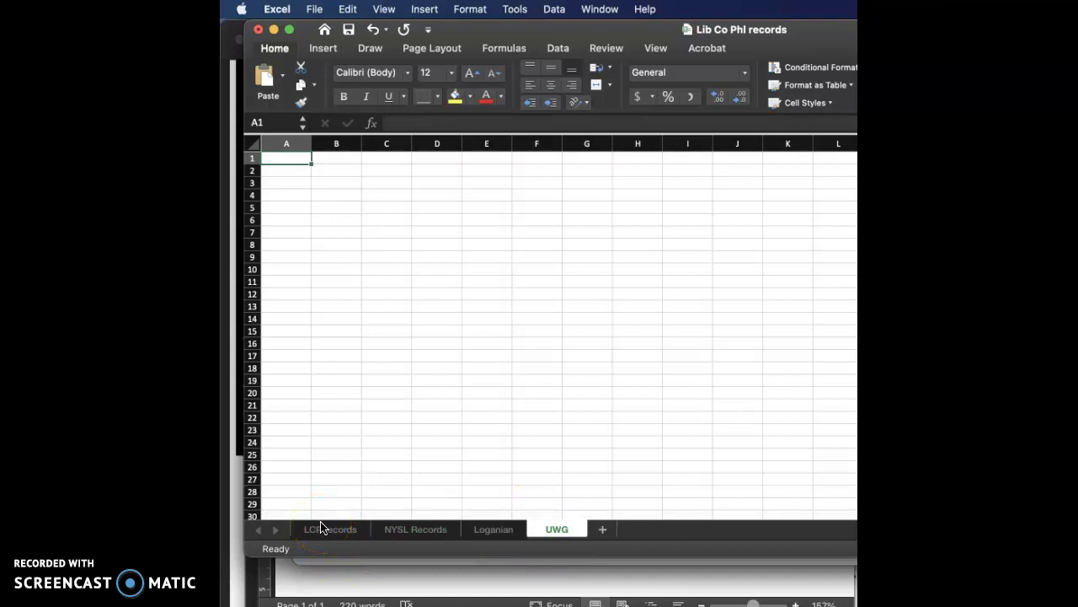
# - Add four blank sheets, Sheet5–Sheet8, after UWG, then go back to LCP records
pyautogui.click(604, 531)
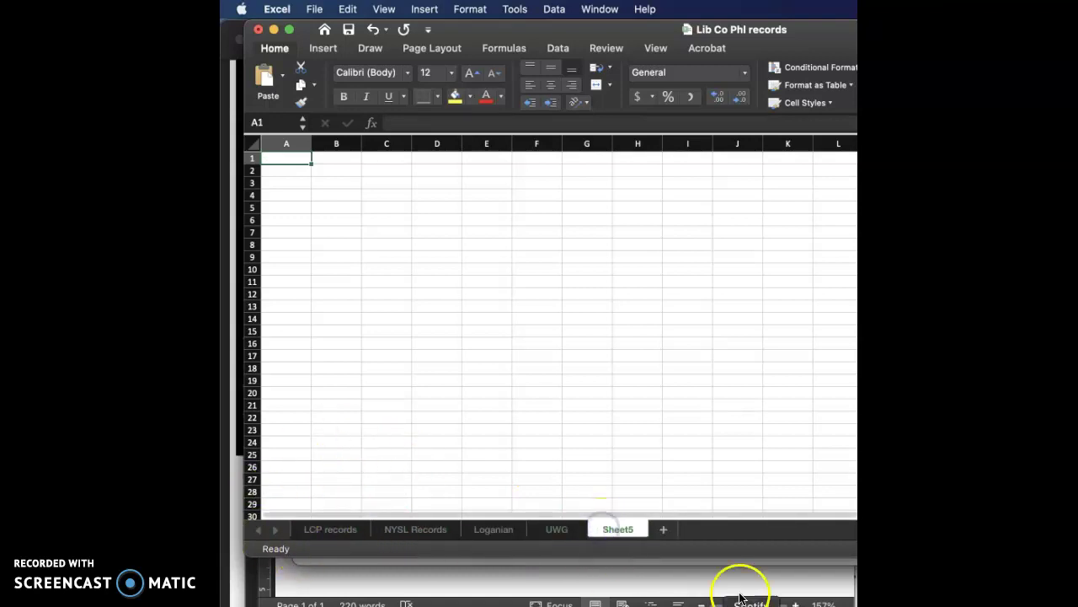
pyautogui.click(665, 530)
pyautogui.click(722, 529)
pyautogui.click(786, 531)
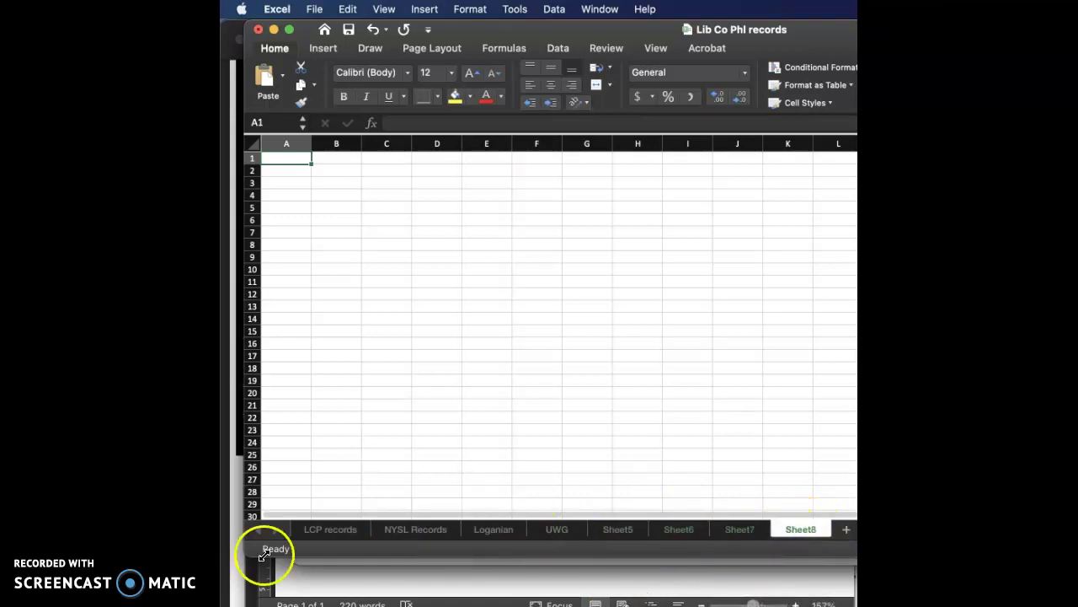
pyautogui.click(329, 533)
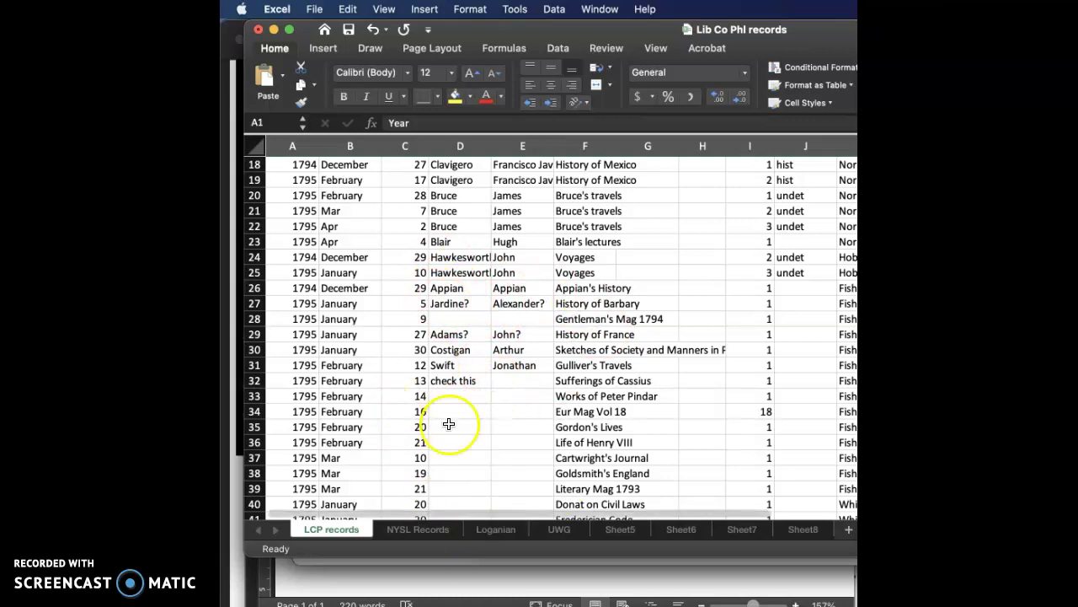
pyautogui.scroll(-1, 449, 424)
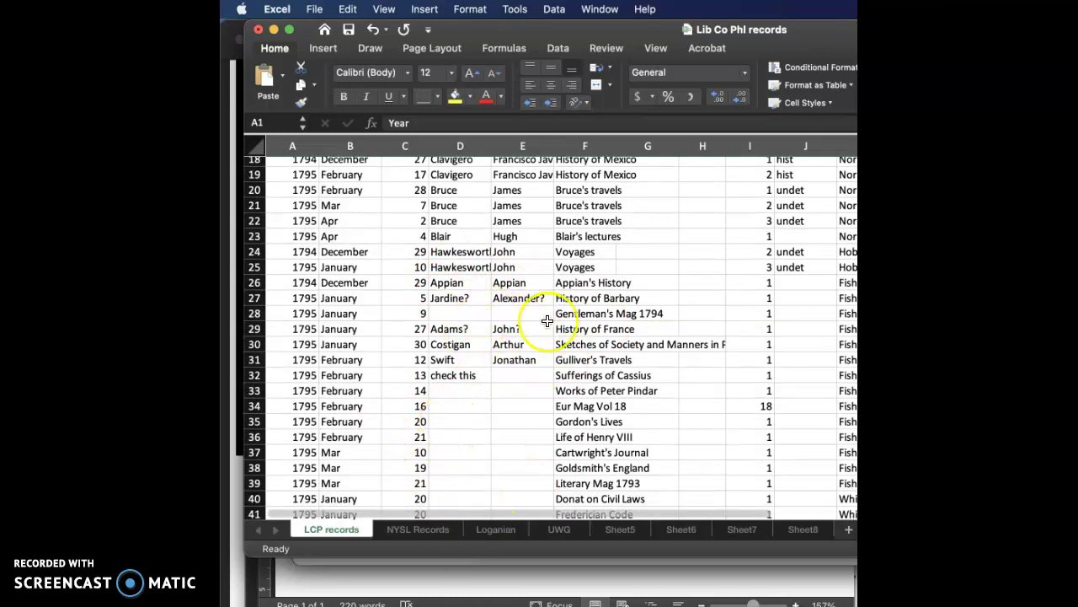